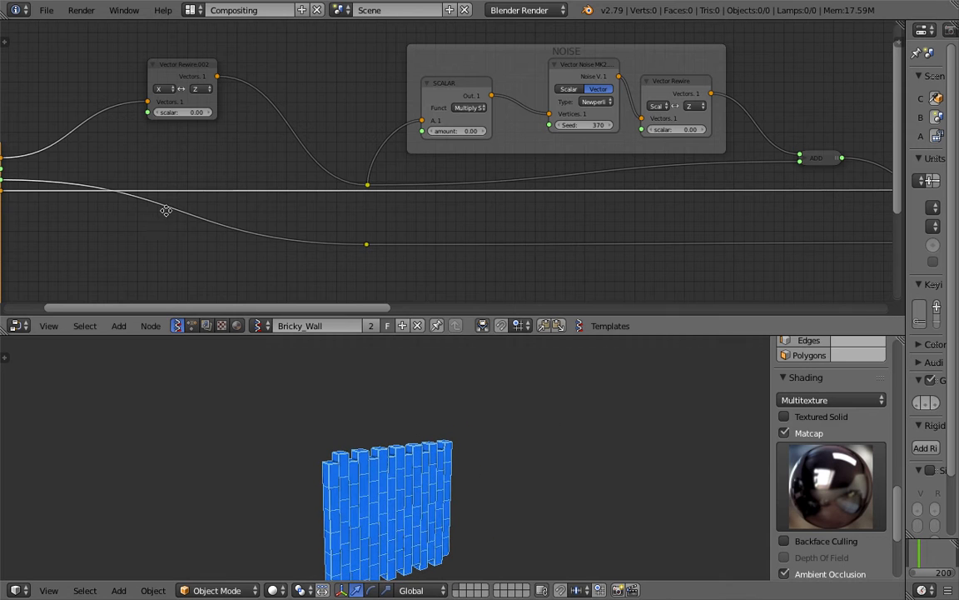
Nudge the Vector Rewire.002 node slightly closer to the Bricks grid node
{"action": "middle_click_drag", "start_coordinate": [166, 207], "coordinate": [428, 154]}
{"action": "scroll", "coordinate": [322, 81], "scroll_direction": "up", "scroll_amount": 2}
{"action": "scroll", "coordinate": [282, 99], "scroll_direction": "up", "scroll_amount": 1}
{"action": "mouse_move", "coordinate": [244, 89]}
{"action": "left_mouse_down"}
{"action": "mouse_move", "coordinate": [247, 81]}
{"action": "mouse_move", "coordinate": [231, 88]}
{"action": "left_mouse_up"}
{"action": "middle_click_drag", "start_coordinate": [475, 74], "coordinate": [287, 169]}
{"action": "left_click_drag", "start_coordinate": [415, 98], "coordinate": [383, 101]}
Set the Bricks grid node's unit width to 3.00, after trying 5.00
{"action": "middle_click_drag", "start_coordinate": [400, 417], "coordinate": [458, 460]}
{"action": "middle_click_drag", "start_coordinate": [258, 228], "coordinate": [291, 152]}
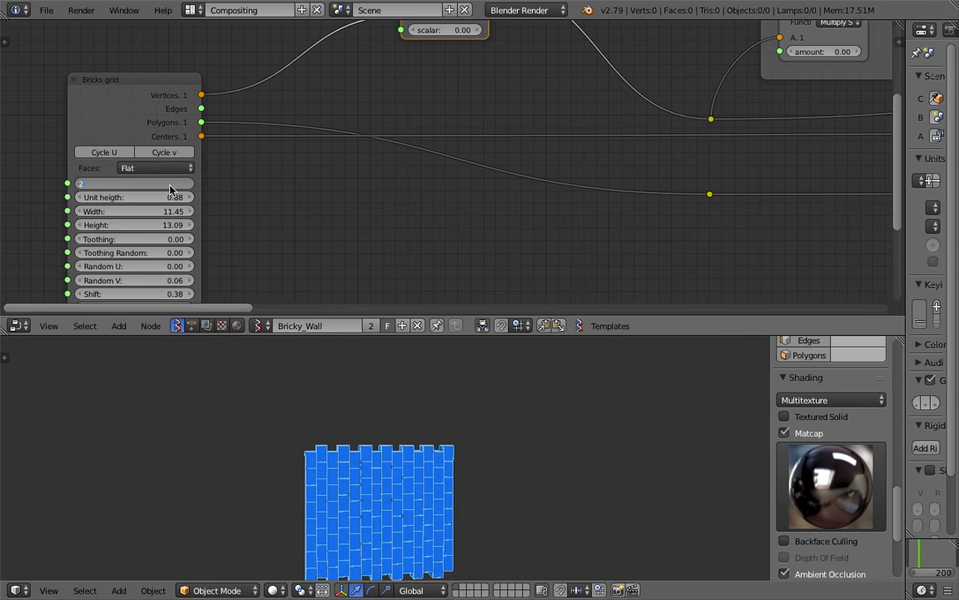
{"action": "key", "text": "Return"}
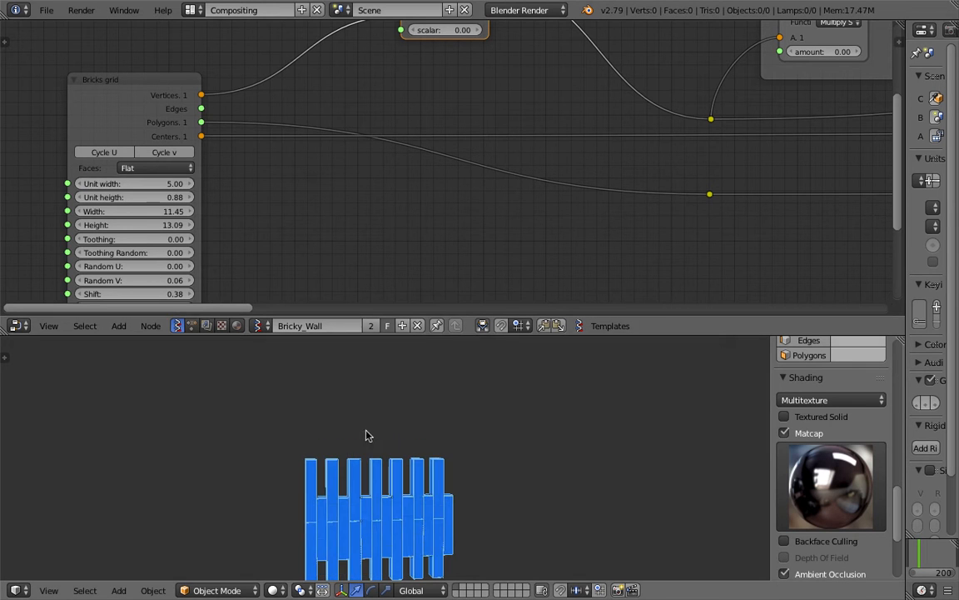
{"action": "left_click", "coordinate": [133, 183]}
{"action": "type", "text": "3"}
{"action": "key", "text": "Return"}
{"action": "mouse_move", "coordinate": [358, 404]}
{"action": "middle_mouse_down"}
{"action": "mouse_move", "coordinate": [401, 426]}
{"action": "mouse_move", "coordinate": [342, 415]}
{"action": "mouse_move", "coordinate": [401, 467]}
{"action": "mouse_move", "coordinate": [437, 458]}
{"action": "middle_mouse_up"}
{"action": "scroll", "coordinate": [342, 415], "scroll_direction": "up", "scroll_amount": 2}
Nudge the Scale node after Centers polygons 3 and set its multiplier to 0.90 to widen the gaps between bricks
{"action": "middle_click_drag", "start_coordinate": [593, 248], "coordinate": [445, 240]}
{"action": "middle_click_drag", "start_coordinate": [561, 194], "coordinate": [333, 275]}
{"action": "mouse_move", "coordinate": [633, 158]}
{"action": "middle_mouse_down"}
{"action": "mouse_move", "coordinate": [431, 191]}
{"action": "mouse_move", "coordinate": [275, 200]}
{"action": "middle_mouse_up"}
{"action": "mouse_move", "coordinate": [655, 184]}
{"action": "middle_mouse_down"}
{"action": "mouse_move", "coordinate": [466, 192]}
{"action": "mouse_move", "coordinate": [297, 167]}
{"action": "middle_mouse_up"}
{"action": "middle_click_drag", "start_coordinate": [521, 184], "coordinate": [364, 185]}
{"action": "left_click_drag", "start_coordinate": [419, 131], "coordinate": [407, 116]}
{"action": "scroll", "coordinate": [423, 158], "scroll_direction": "up", "scroll_amount": 1}
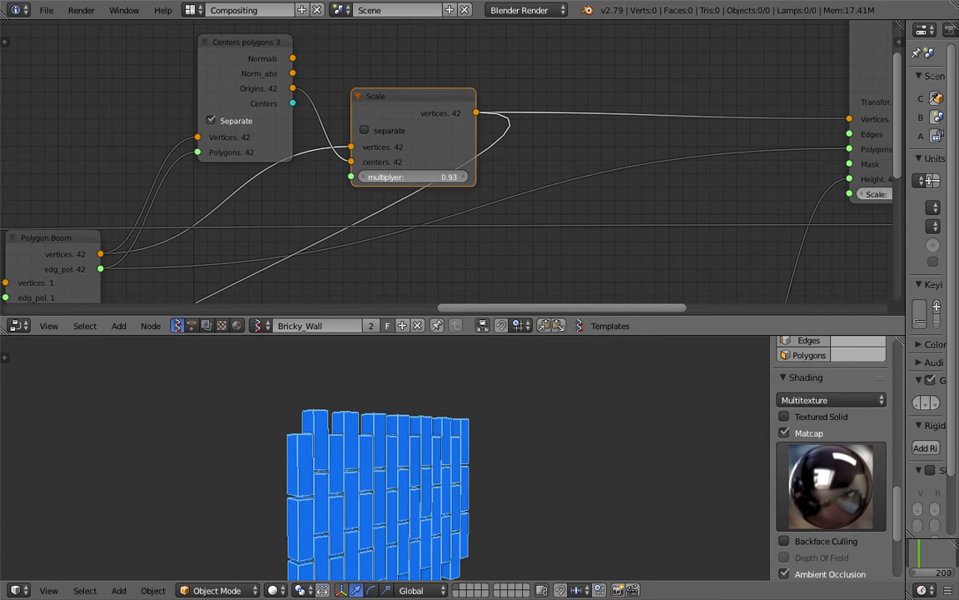
{"action": "middle_click_drag", "start_coordinate": [484, 484], "coordinate": [427, 479]}
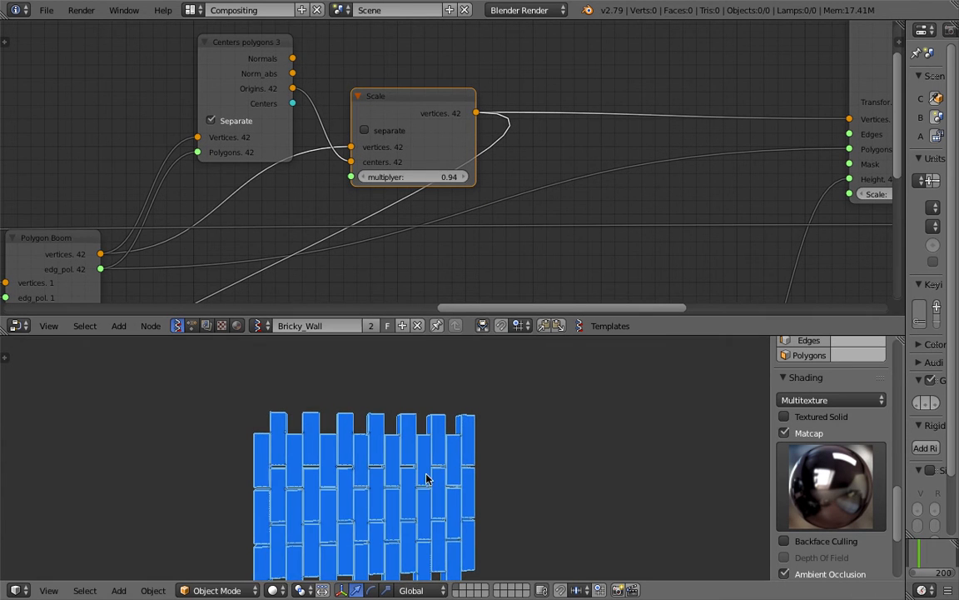
{"action": "mouse_move", "coordinate": [416, 177]}
{"action": "left_mouse_down"}
{"action": "mouse_move", "coordinate": [400, 176]}
{"action": "mouse_move", "coordinate": [416, 177]}
{"action": "left_mouse_up"}
{"action": "scroll", "coordinate": [400, 509], "scroll_direction": "up", "scroll_amount": 2}
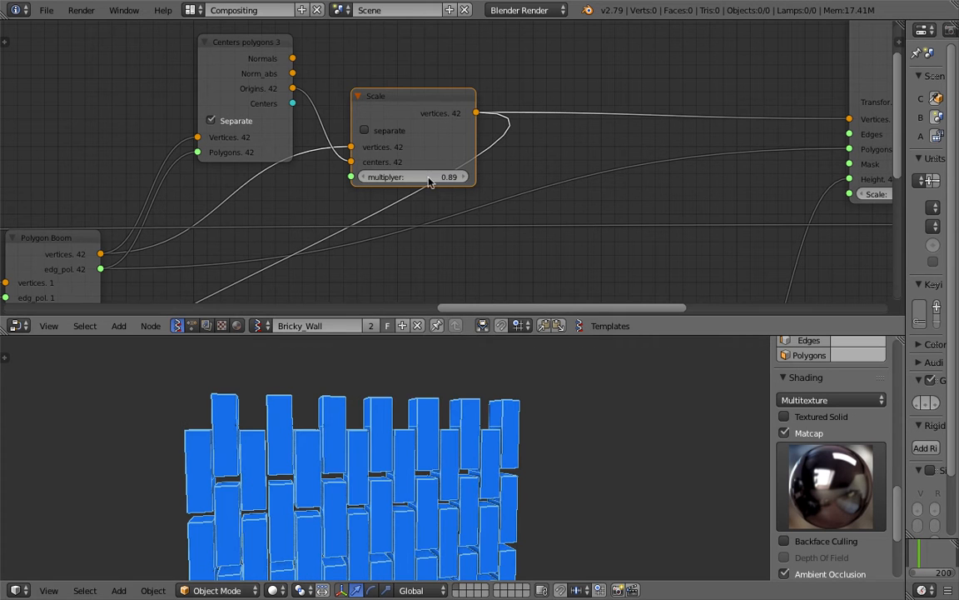
{"action": "left_click_drag", "start_coordinate": [417, 177], "coordinate": [420, 177]}
{"action": "scroll", "coordinate": [521, 368], "scroll_direction": "down", "scroll_amount": 2}
{"action": "middle_click_drag", "start_coordinate": [521, 368], "coordinate": [436, 369]}
Set Float Low to 0.52 and Float High to 3.52 on the Random Num Gen node that drives the extrusion heights
{"action": "scroll", "coordinate": [408, 211], "scroll_direction": "down", "scroll_amount": 2}
{"action": "scroll", "coordinate": [408, 211], "scroll_direction": "down", "scroll_amount": 10}
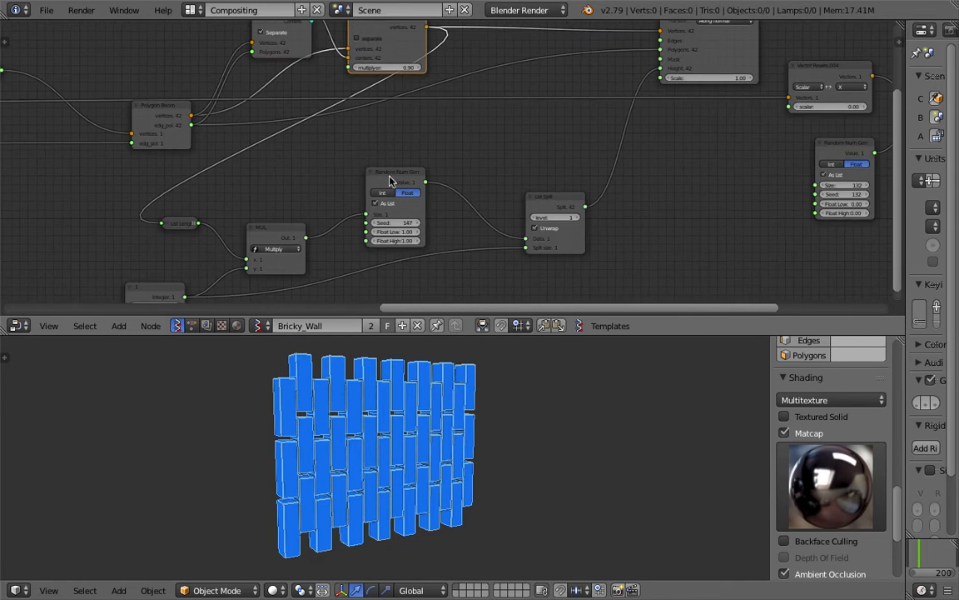
{"action": "scroll", "coordinate": [397, 194], "scroll_direction": "up", "scroll_amount": 1}
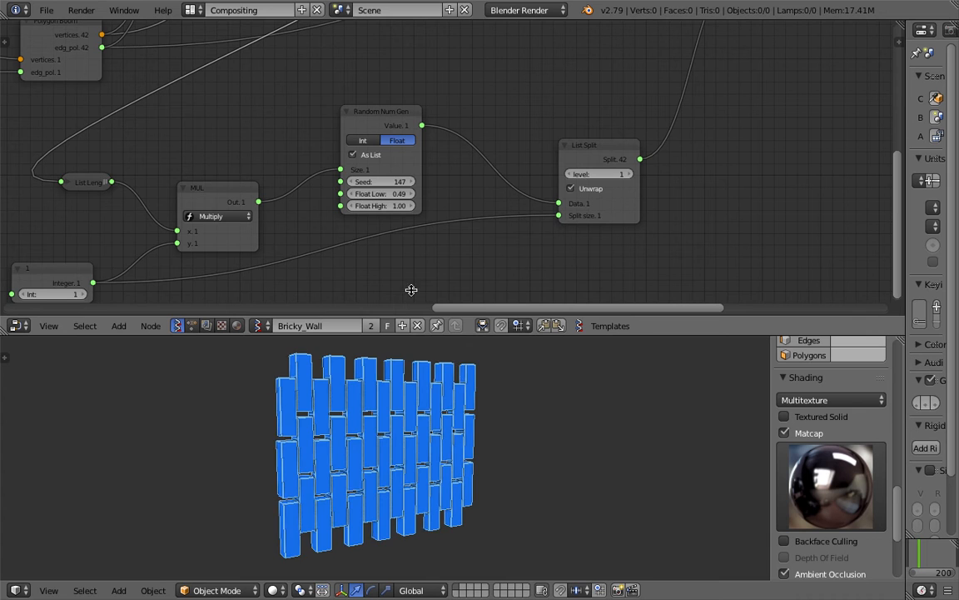
{"action": "key", "text": "KP_3"}
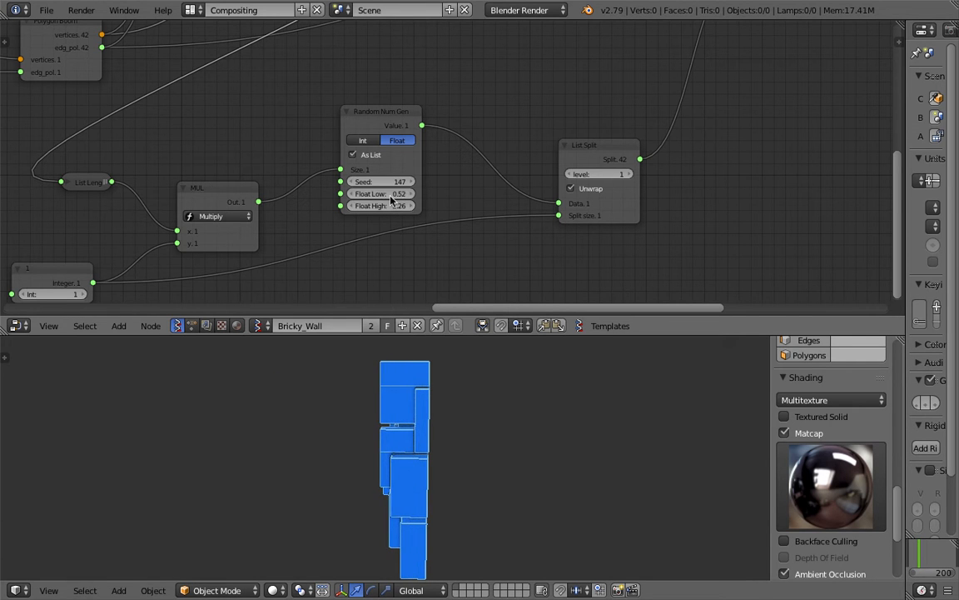
{"action": "middle_click_drag", "start_coordinate": [466, 346], "coordinate": [530, 415]}
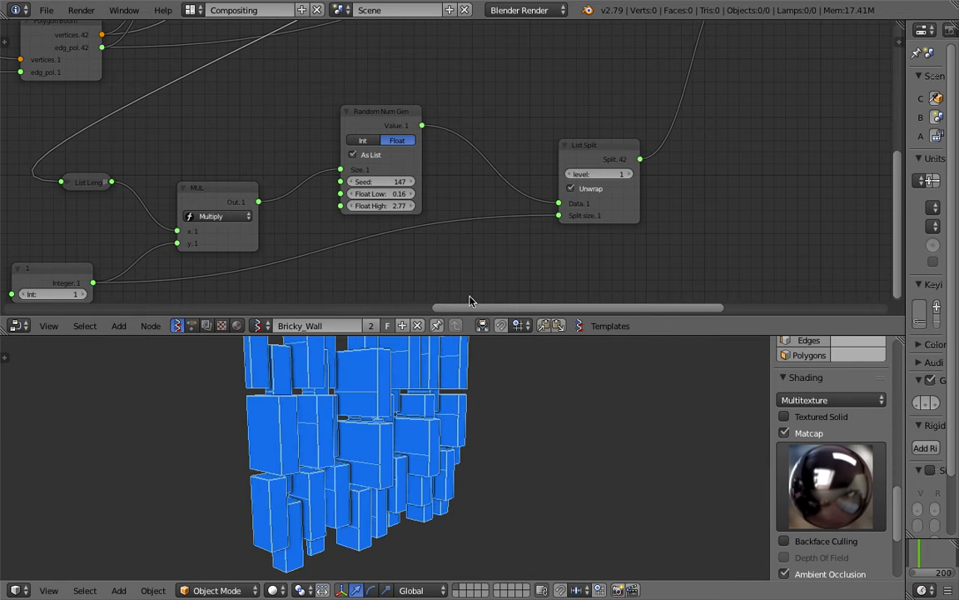
{"action": "left_click_drag", "start_coordinate": [383, 193], "coordinate": [421, 193]}
{"action": "middle_click_drag", "start_coordinate": [413, 271], "coordinate": [417, 293]}
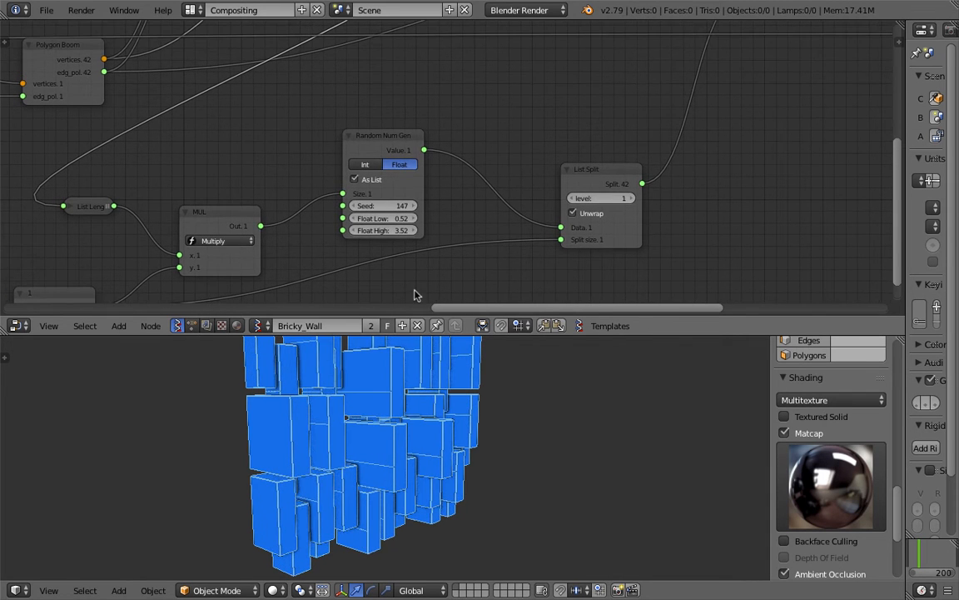
{"action": "middle_click_drag", "start_coordinate": [322, 396], "coordinate": [387, 410]}
{"action": "middle_click_drag", "start_coordinate": [353, 551], "coordinate": [341, 473]}
{"action": "mouse_move", "coordinate": [350, 425]}
{"action": "middle_mouse_down"}
{"action": "mouse_move", "coordinate": [400, 450]}
{"action": "mouse_move", "coordinate": [339, 408]}
{"action": "mouse_move", "coordinate": [341, 416]}
{"action": "middle_mouse_up"}
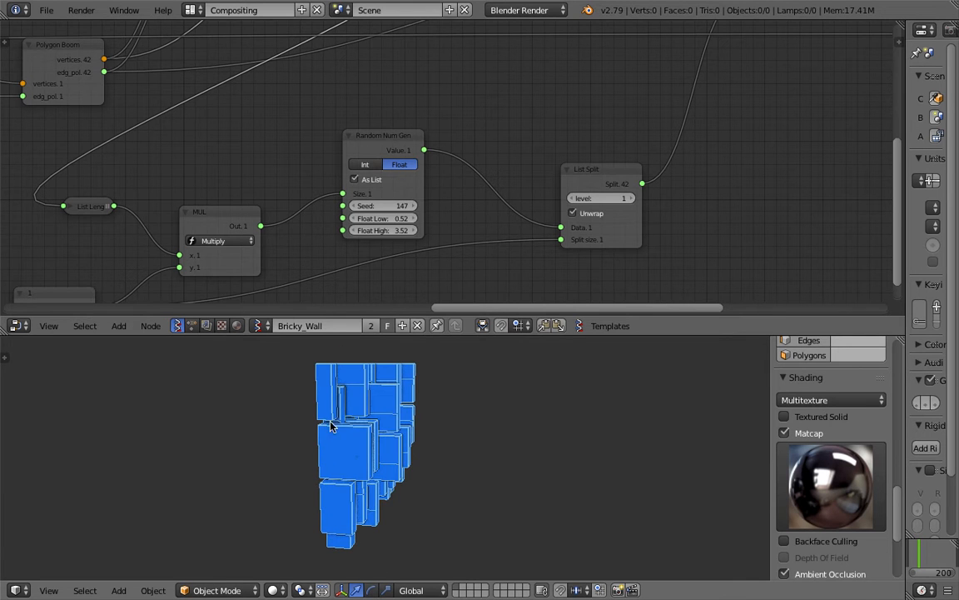
Connect the Vectors output of Vector Rewire.003 to the matrix input of the orange viewer node
{"action": "middle_click_drag", "start_coordinate": [610, 223], "coordinate": [313, 216]}
{"action": "middle_click_drag", "start_coordinate": [540, 158], "coordinate": [413, 195]}
{"action": "middle_click_drag", "start_coordinate": [475, 223], "coordinate": [395, 256]}
{"action": "scroll", "coordinate": [433, 237], "scroll_direction": "up", "scroll_amount": 1}
{"action": "middle_click_drag", "start_coordinate": [460, 225], "coordinate": [442, 229]}
{"action": "middle_click_drag", "start_coordinate": [548, 163], "coordinate": [498, 193]}
{"action": "scroll", "coordinate": [498, 194], "scroll_direction": "down", "scroll_amount": 1}
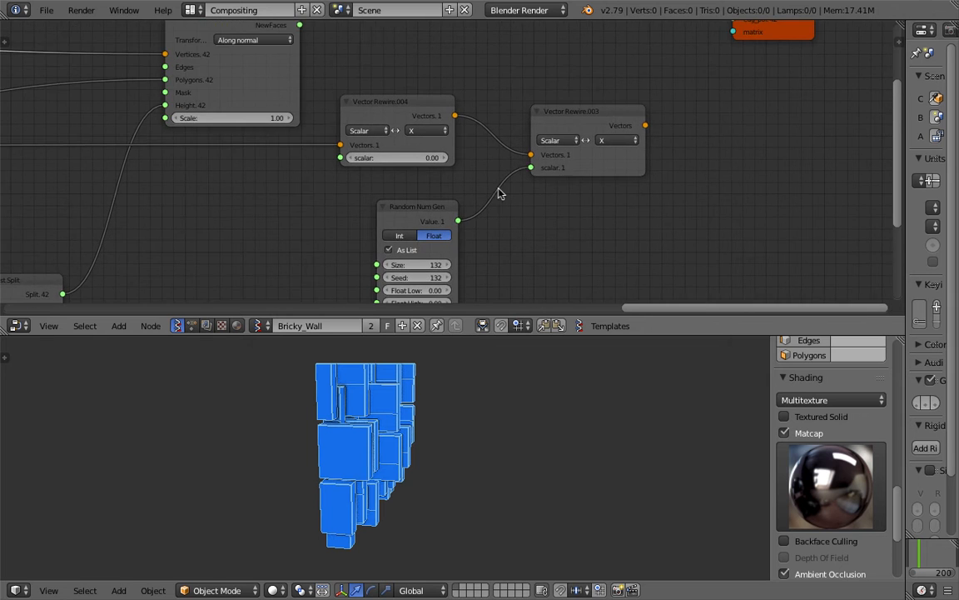
{"action": "left_click", "coordinate": [580, 117]}
{"action": "scroll", "coordinate": [585, 137], "scroll_direction": "down", "scroll_amount": 1}
{"action": "middle_click_drag", "start_coordinate": [607, 139], "coordinate": [588, 154]}
{"action": "left_click_drag", "start_coordinate": [574, 169], "coordinate": [645, 95]}
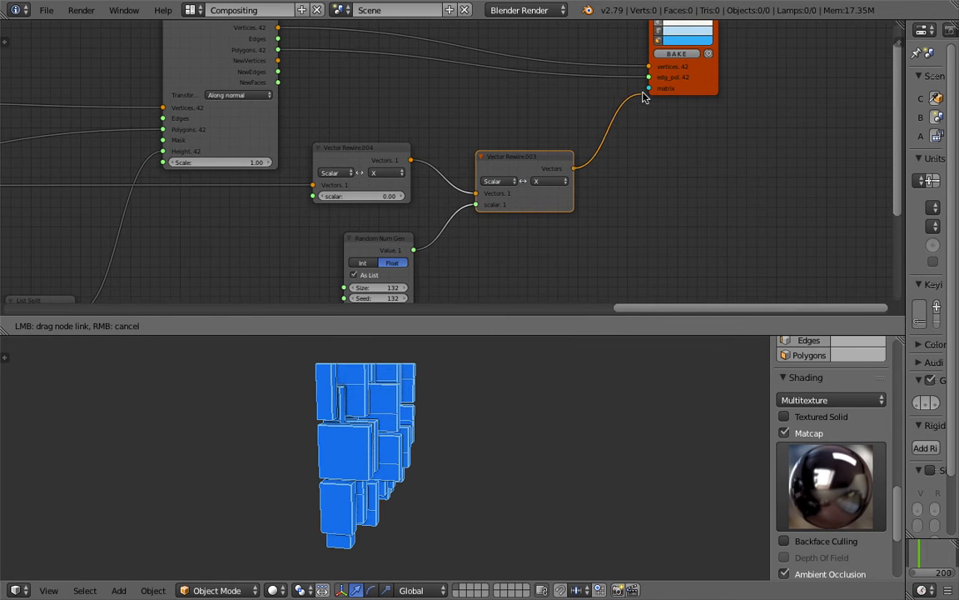
{"action": "left_click_drag", "start_coordinate": [533, 167], "coordinate": [648, 88]}
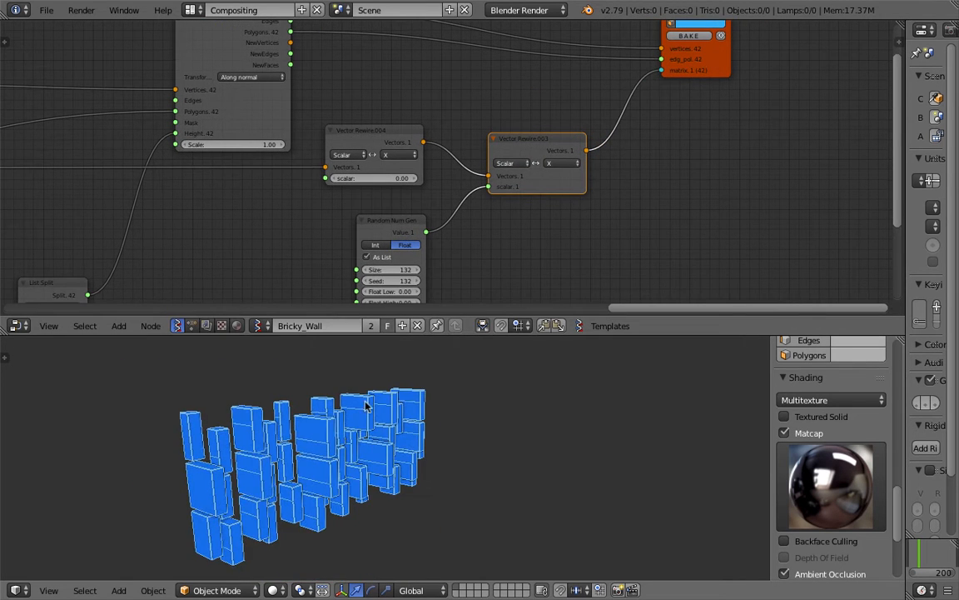
Set Float Low to -2.64 and Float High to 2.67 on the Random Num Gen node feeding Vector Rewire.003
{"action": "scroll", "coordinate": [427, 262], "scroll_direction": "up", "scroll_amount": 1}
{"action": "middle_click_drag", "start_coordinate": [427, 262], "coordinate": [434, 204]}
{"action": "left_click_drag", "start_coordinate": [408, 223], "coordinate": [350, 223]}
{"action": "left_click_drag", "start_coordinate": [408, 236], "coordinate": [411, 236]}
{"action": "middle_click_drag", "start_coordinate": [428, 391], "coordinate": [382, 391]}
{"action": "mouse_move", "coordinate": [408, 223]}
{"action": "left_mouse_down"}
{"action": "mouse_move", "coordinate": [386, 224]}
{"action": "mouse_move", "coordinate": [405, 236]}
{"action": "mouse_move", "coordinate": [397, 235]}
{"action": "left_mouse_up"}
{"action": "middle_click_drag", "start_coordinate": [439, 423], "coordinate": [469, 423]}
{"action": "scroll", "coordinate": [470, 423], "scroll_direction": "up", "scroll_amount": 1}
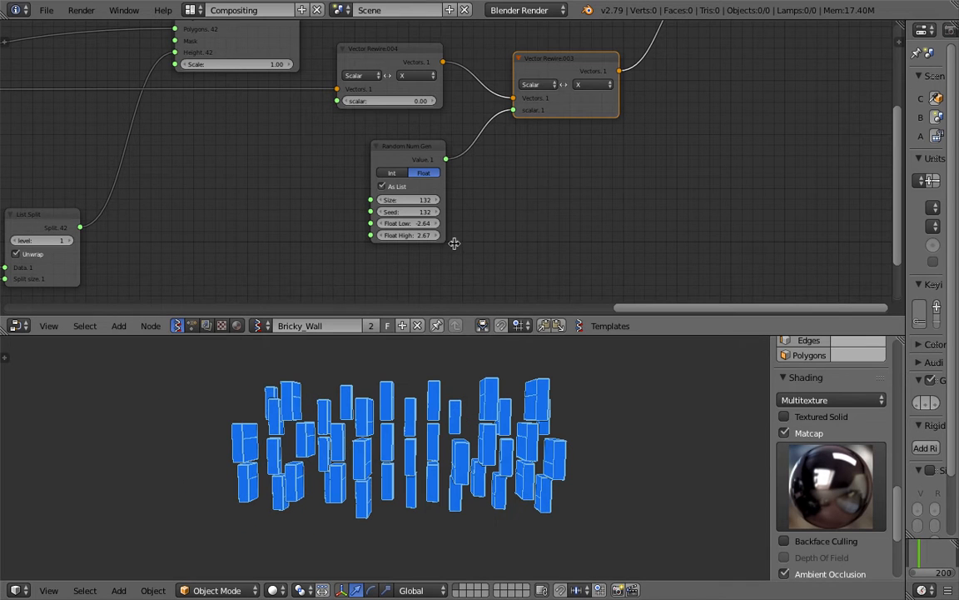
Try reducing the Size of the Random Num Gen node feeding Vector Rewire.003 to 1
{"action": "middle_click_drag", "start_coordinate": [412, 128], "coordinate": [412, 129]}
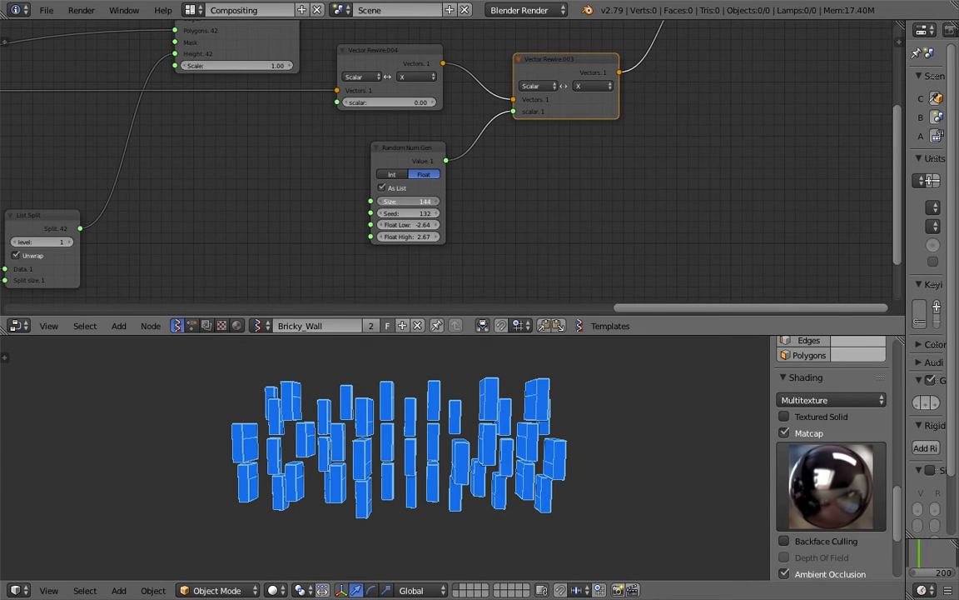
{"action": "left_click_drag", "start_coordinate": [459, 202], "coordinate": [419, 201]}
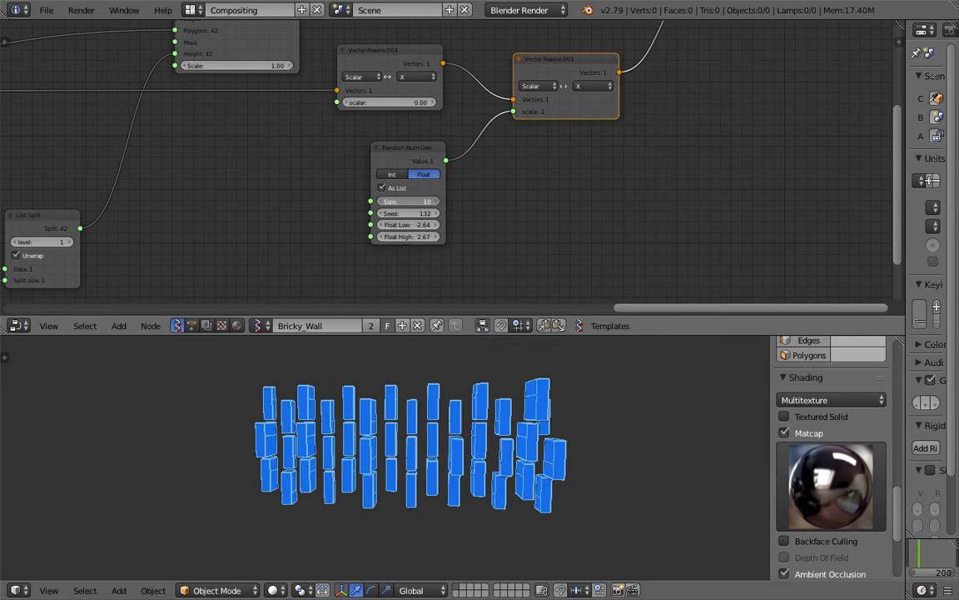
{"action": "middle_click_drag", "start_coordinate": [502, 408], "coordinate": [545, 391]}
Rearrange the Vector Rewire.003, Vector Rewire.004 and Random Num Gen nodes, and increase the generator's Size
{"action": "middle_click_drag", "start_coordinate": [573, 80], "coordinate": [523, 151]}
{"action": "left_click_drag", "start_coordinate": [536, 127], "coordinate": [584, 103]}
{"action": "left_click_drag", "start_coordinate": [368, 124], "coordinate": [409, 96]}
{"action": "left_click_drag", "start_coordinate": [554, 106], "coordinate": [556, 113]}
{"action": "middle_click_drag", "start_coordinate": [543, 144], "coordinate": [561, 120]}
{"action": "left_click_drag", "start_coordinate": [371, 199], "coordinate": [405, 187]}
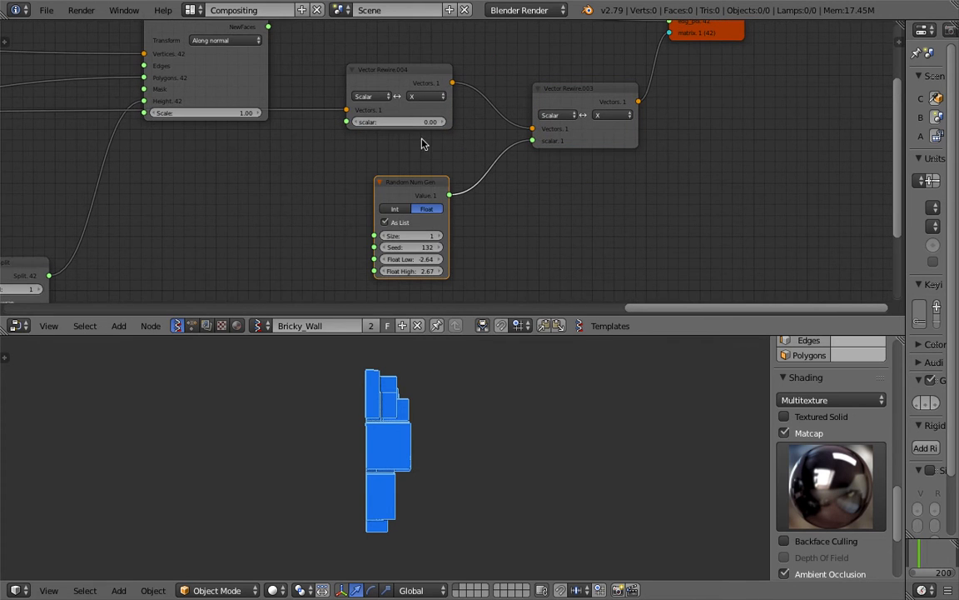
{"action": "left_click_drag", "start_coordinate": [414, 239], "coordinate": [560, 239]}
{"action": "middle_click_drag", "start_coordinate": [469, 451], "coordinate": [352, 452]}
Set the Bricks grid node's unit height to 1.00, after trying 2.00
{"action": "scroll", "coordinate": [311, 162], "scroll_direction": "down", "scroll_amount": 2}
{"action": "middle_click_drag", "start_coordinate": [308, 161], "coordinate": [832, 142]}
{"action": "middle_click_drag", "start_coordinate": [214, 151], "coordinate": [491, 148]}
{"action": "middle_click_drag", "start_coordinate": [253, 166], "coordinate": [533, 161]}
{"action": "middle_click_drag", "start_coordinate": [237, 153], "coordinate": [644, 150]}
{"action": "scroll", "coordinate": [291, 141], "scroll_direction": "down", "scroll_amount": 3}
{"action": "middle_click_drag", "start_coordinate": [291, 141], "coordinate": [549, 148]}
{"action": "scroll", "coordinate": [497, 151], "scroll_direction": "up", "scroll_amount": 1}
{"action": "scroll", "coordinate": [497, 154], "scroll_direction": "up", "scroll_amount": 3}
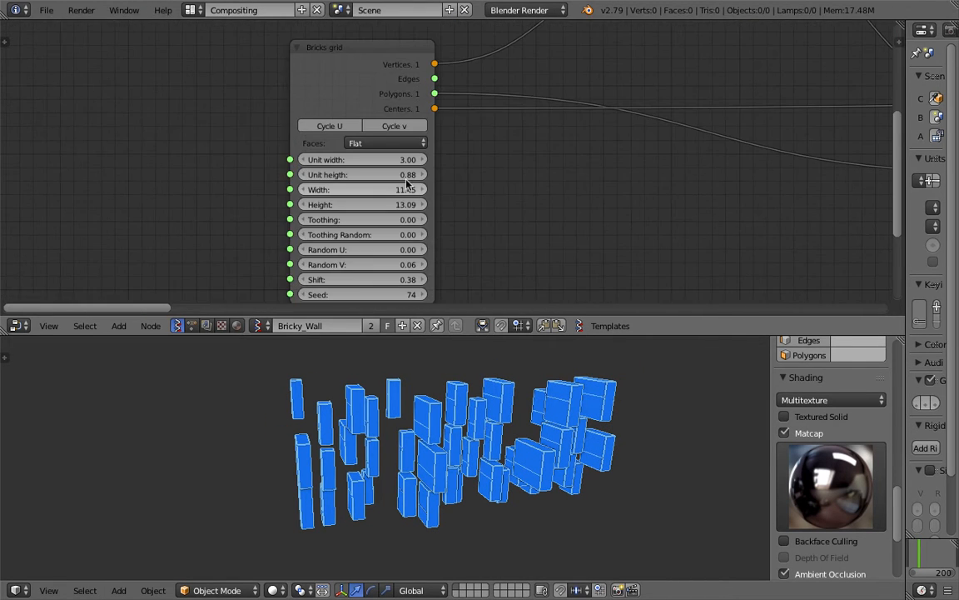
{"action": "type", "text": "2"}
{"action": "key", "text": "Return"}
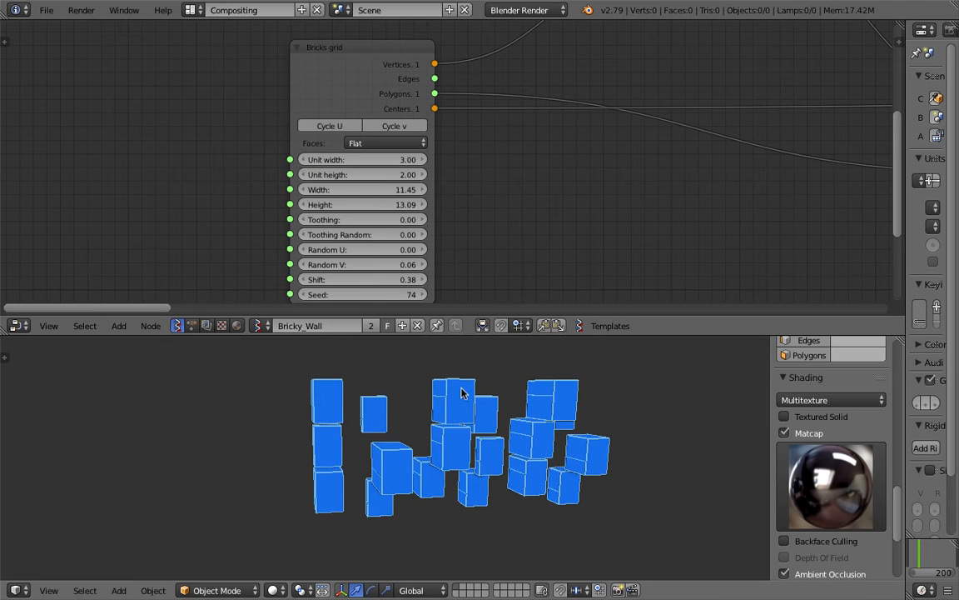
{"action": "type", "text": "1"}
{"action": "key", "text": "Return"}
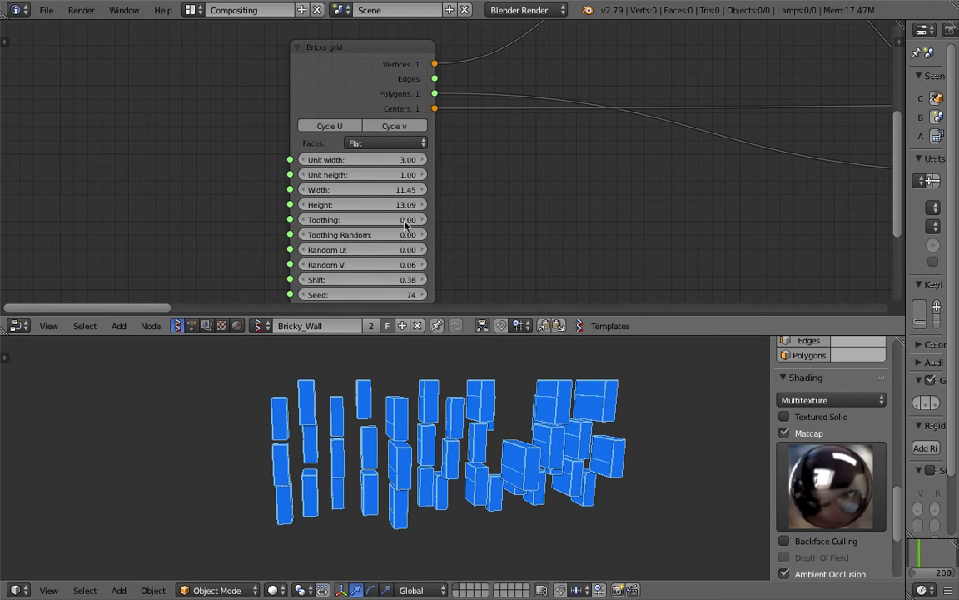
Set the Bricks grid's overall width to 12.59 and height to 14.98
{"action": "mouse_move", "coordinate": [388, 190]}
{"action": "left_mouse_down"}
{"action": "mouse_move", "coordinate": [366, 189]}
{"action": "mouse_move", "coordinate": [386, 190]}
{"action": "left_mouse_up"}
{"action": "scroll", "coordinate": [413, 385], "scroll_direction": "down", "scroll_amount": 2}
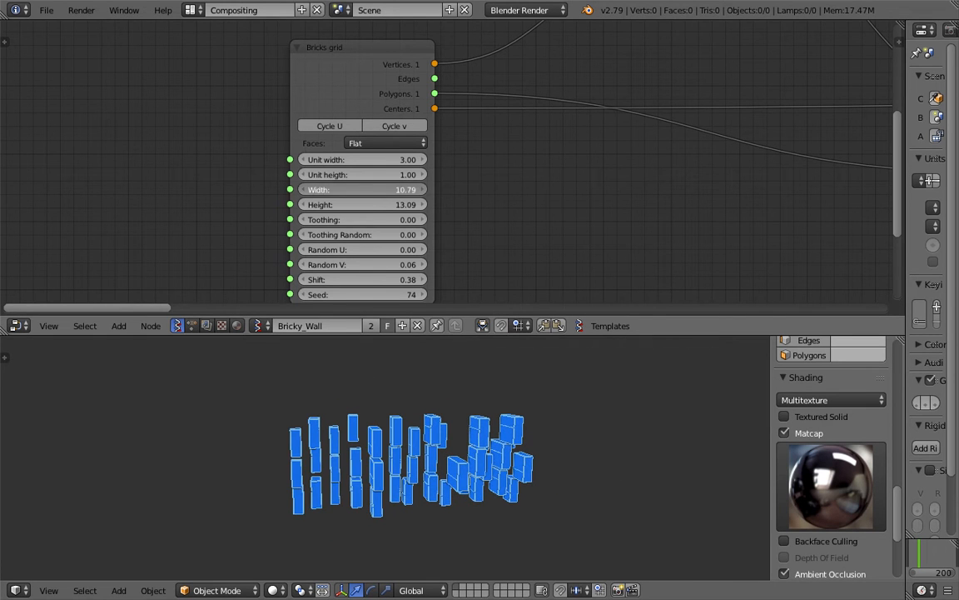
{"action": "left_click_drag", "start_coordinate": [391, 190], "coordinate": [411, 190]}
{"action": "middle_click_drag", "start_coordinate": [466, 416], "coordinate": [416, 430]}
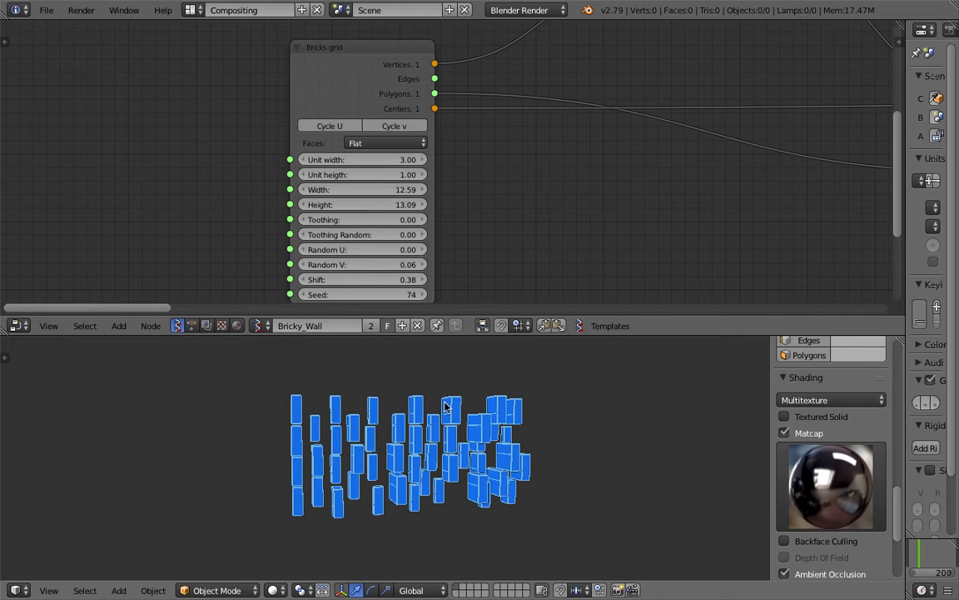
{"action": "middle_click_drag", "start_coordinate": [439, 398], "coordinate": [379, 391]}
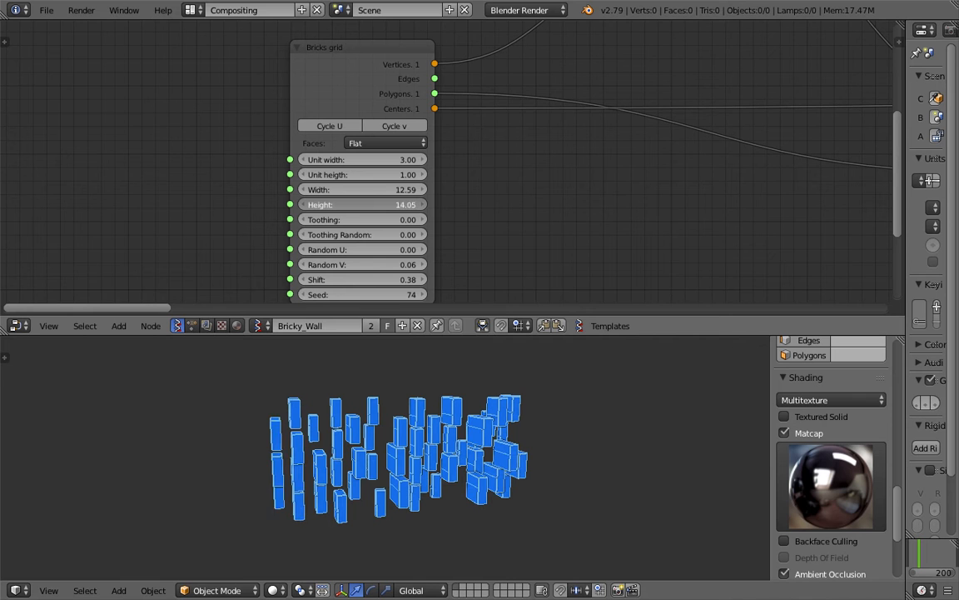
{"action": "left_click_drag", "start_coordinate": [366, 204], "coordinate": [396, 278]}
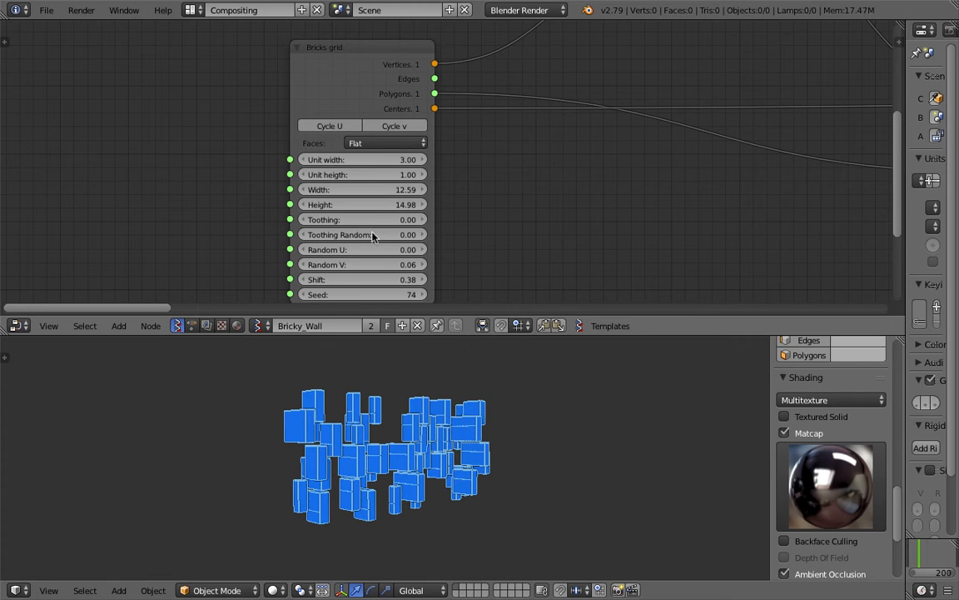
Set the Bricks grid's Random U to 0.78 and Random V to 0.39
{"action": "middle_click_drag", "start_coordinate": [369, 249], "coordinate": [337, 246]}
{"action": "left_click_drag", "start_coordinate": [358, 248], "coordinate": [419, 248]}
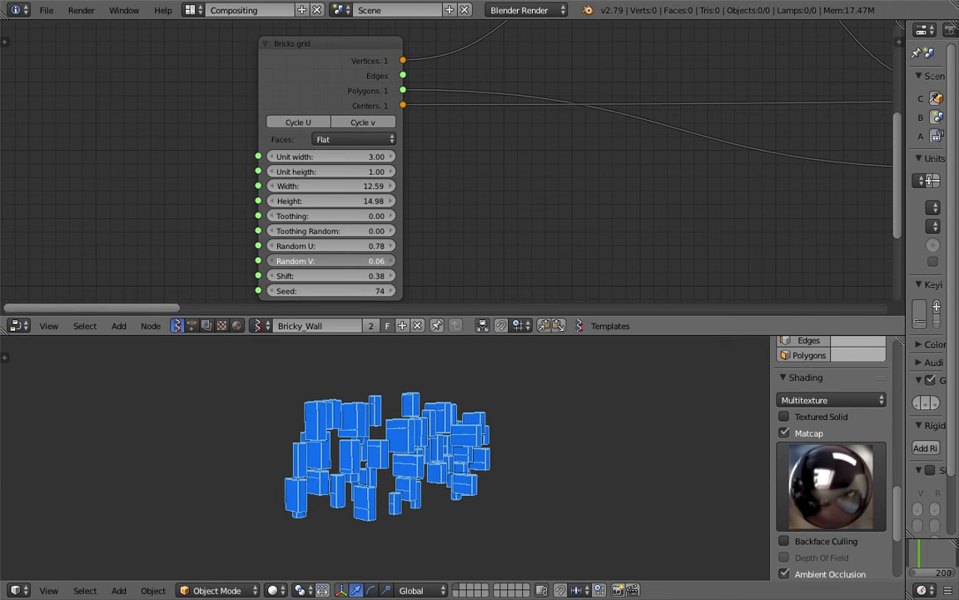
{"action": "middle_click_drag", "start_coordinate": [346, 449], "coordinate": [368, 456]}
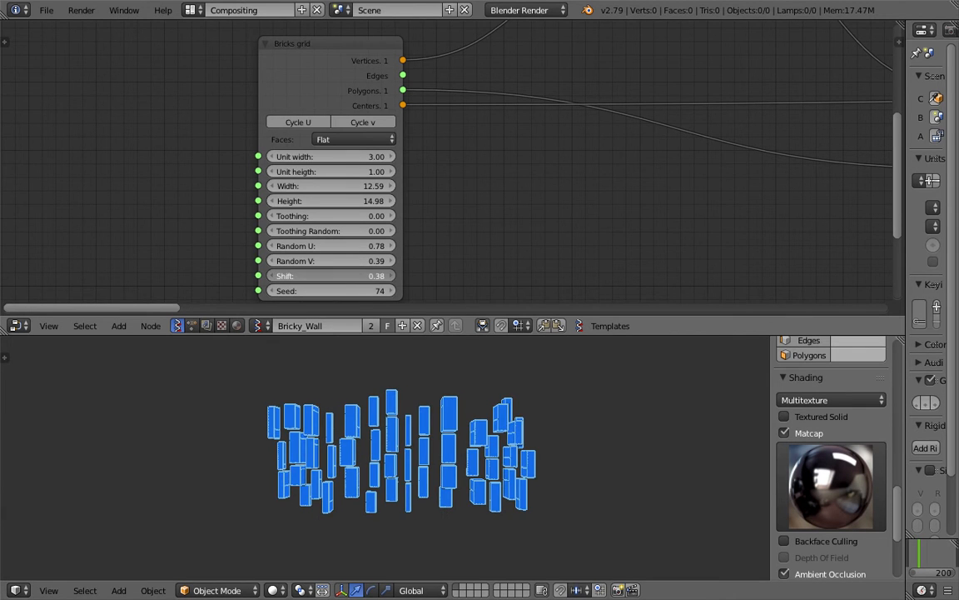
Try a higher Shift on the Bricks grid, and set it to 0.01
{"action": "left_click_drag", "start_coordinate": [362, 275], "coordinate": [411, 276]}
{"action": "middle_click_drag", "start_coordinate": [354, 431], "coordinate": [377, 429]}
{"action": "left_click_drag", "start_coordinate": [361, 275], "coordinate": [281, 275]}
{"action": "middle_click_drag", "start_coordinate": [351, 442], "coordinate": [395, 459]}
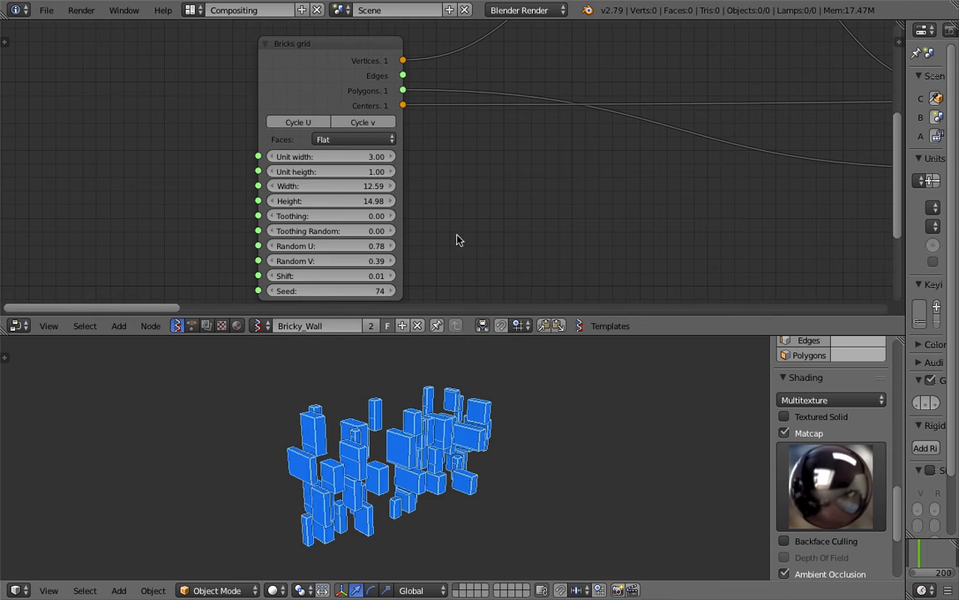
Reposition the Bricks grid node slightly farther from the nodes it feeds
{"action": "middle_click_drag", "start_coordinate": [358, 121], "coordinate": [309, 141]}
{"action": "left_click_drag", "start_coordinate": [239, 95], "coordinate": [194, 84]}
{"action": "middle_click_drag", "start_coordinate": [349, 104], "coordinate": [302, 138]}
{"action": "scroll", "coordinate": [295, 137], "scroll_direction": "down", "scroll_amount": 3}
{"action": "middle_click_drag", "start_coordinate": [446, 389], "coordinate": [342, 426]}
{"action": "middle_click_drag", "start_coordinate": [408, 450], "coordinate": [518, 441]}
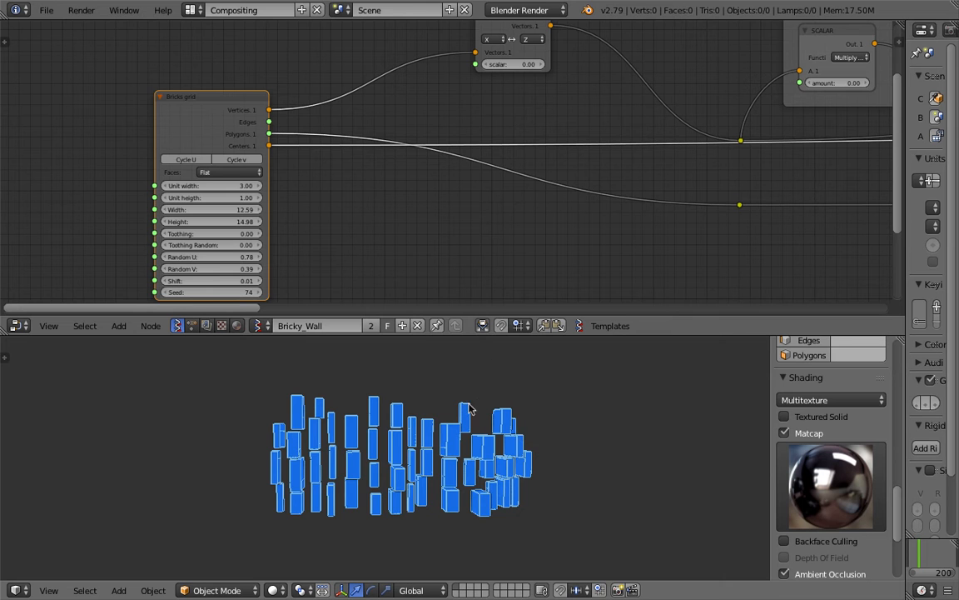
{"action": "scroll", "coordinate": [470, 417], "scroll_direction": "up", "scroll_amount": 2}
{"action": "middle_click_drag", "start_coordinate": [471, 422], "coordinate": [437, 447]}
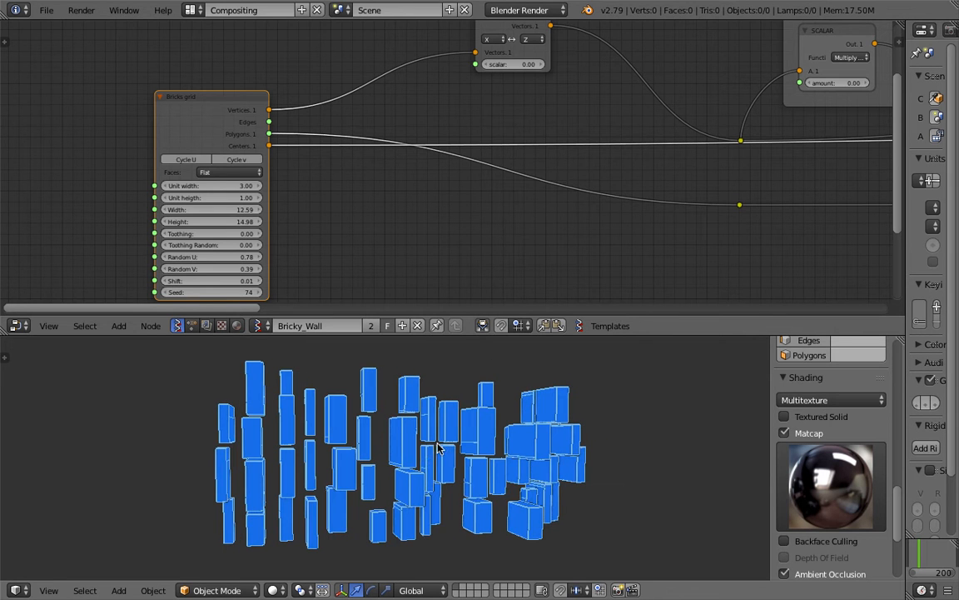
Set the amount of the SCALAR node in the NOISE frame to 2.82 to distort the bricks
{"action": "middle_click_drag", "start_coordinate": [509, 262], "coordinate": [319, 197]}
{"action": "left_click_drag", "start_coordinate": [396, 98], "coordinate": [364, 83]}
{"action": "scroll", "coordinate": [313, 155], "scroll_direction": "up", "scroll_amount": 1}
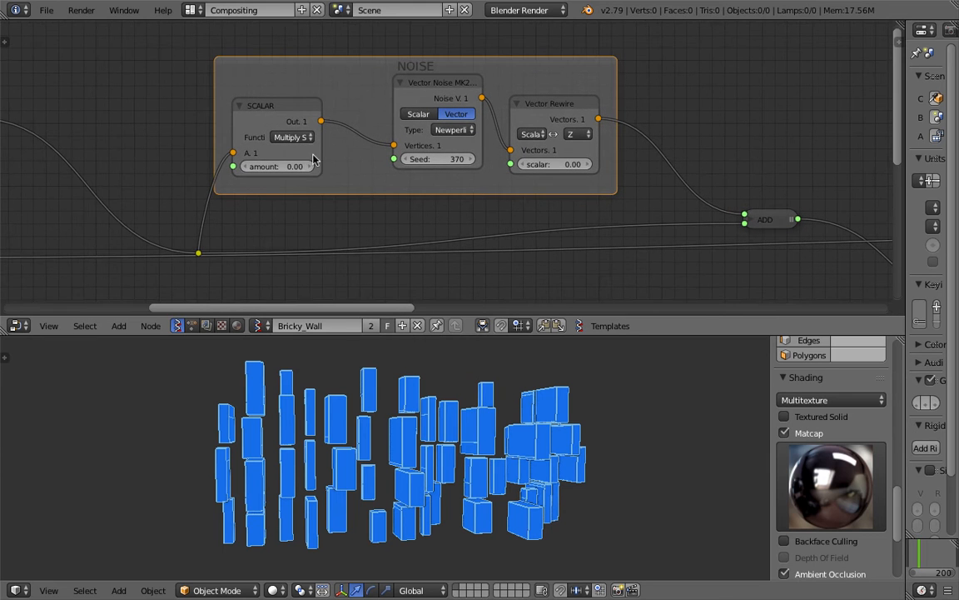
{"action": "left_click_drag", "start_coordinate": [277, 167], "coordinate": [349, 166]}
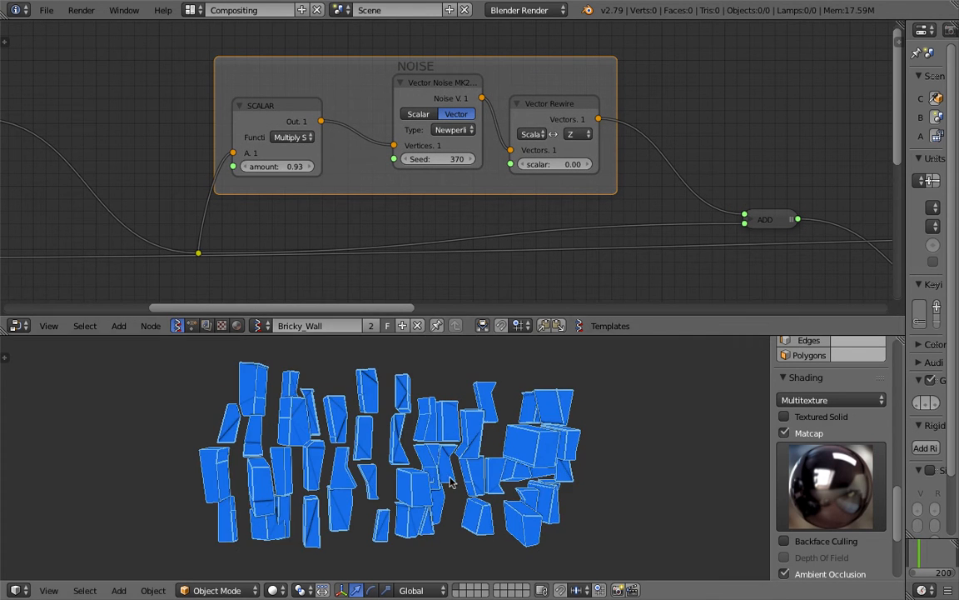
{"action": "middle_click_drag", "start_coordinate": [384, 457], "coordinate": [447, 476]}
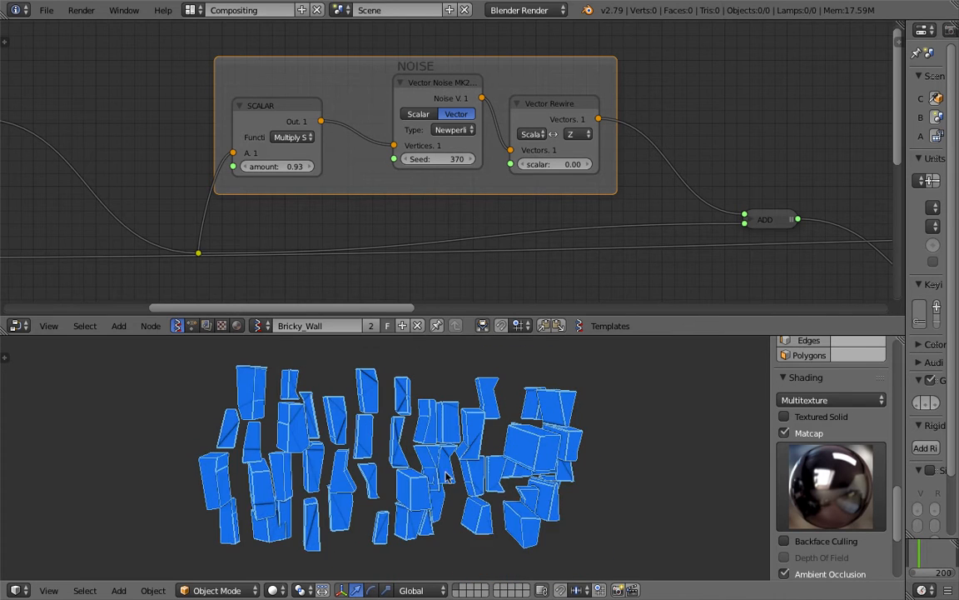
{"action": "left_click_drag", "start_coordinate": [278, 167], "coordinate": [435, 167]}
{"action": "middle_click_drag", "start_coordinate": [333, 458], "coordinate": [495, 478]}
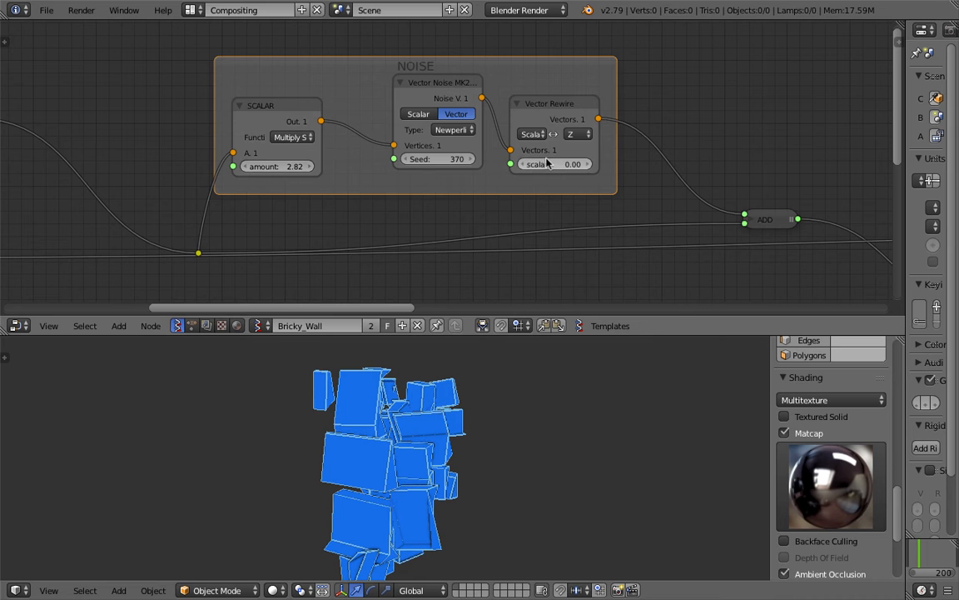
Move the Vector Noise MK2 node closer to the SCALAR node and set its seed to 390
{"action": "left_click_drag", "start_coordinate": [432, 90], "coordinate": [389, 80]}
{"action": "left_click_drag", "start_coordinate": [408, 149], "coordinate": [441, 149]}
{"action": "middle_click_drag", "start_coordinate": [505, 375], "coordinate": [358, 412]}
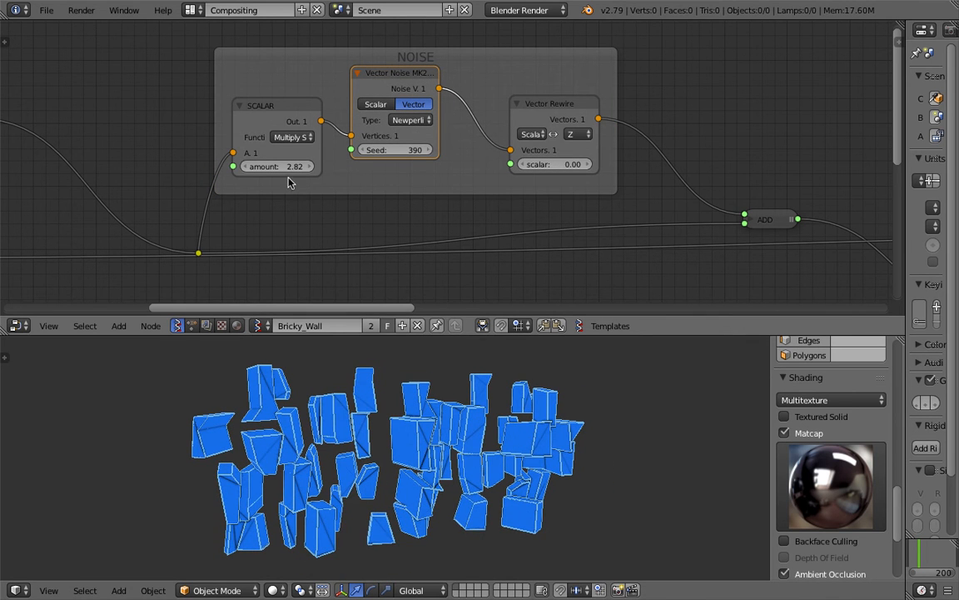
Set the SCALAR node's amount to 0.00 and the Scale node's multiplyer to 1.00
{"action": "key", "text": "Return"}
{"action": "mouse_move", "coordinate": [481, 386]}
{"action": "middle_mouse_down"}
{"action": "mouse_move", "coordinate": [382, 379]}
{"action": "mouse_move", "coordinate": [285, 412]}
{"action": "mouse_move", "coordinate": [353, 424]}
{"action": "middle_mouse_up"}
{"action": "middle_click_drag", "start_coordinate": [557, 174], "coordinate": [246, 123]}
{"action": "middle_click_drag", "start_coordinate": [601, 165], "coordinate": [145, 161]}
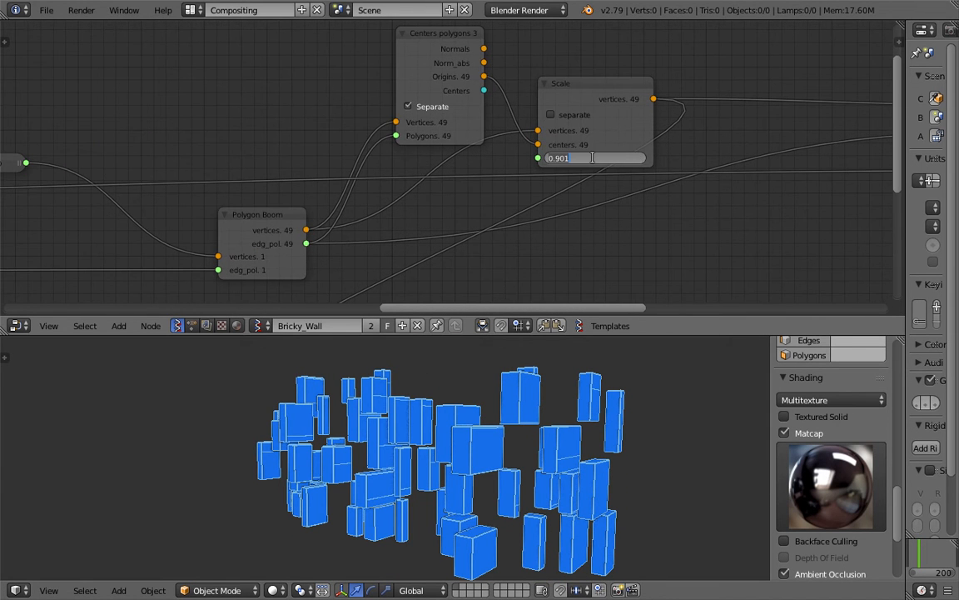
{"action": "key", "text": "Return"}
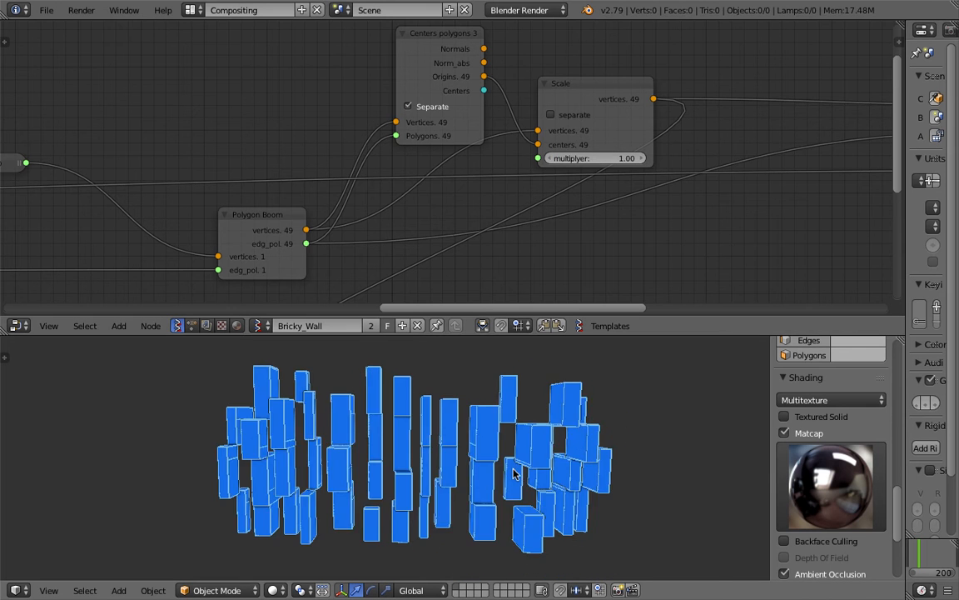
Set the Random Num Gen node feeding Vector Rewire.003 to seed 197, Float Low -1.37 and Float High 0.41
{"action": "middle_click_drag", "start_coordinate": [529, 206], "coordinate": [325, 164]}
{"action": "middle_click_drag", "start_coordinate": [791, 256], "coordinate": [416, 158]}
{"action": "middle_click_drag", "start_coordinate": [661, 187], "coordinate": [484, 169]}
{"action": "left_click_drag", "start_coordinate": [561, 191], "coordinate": [633, 203]}
{"action": "left_click_drag", "start_coordinate": [561, 176], "coordinate": [600, 176]}
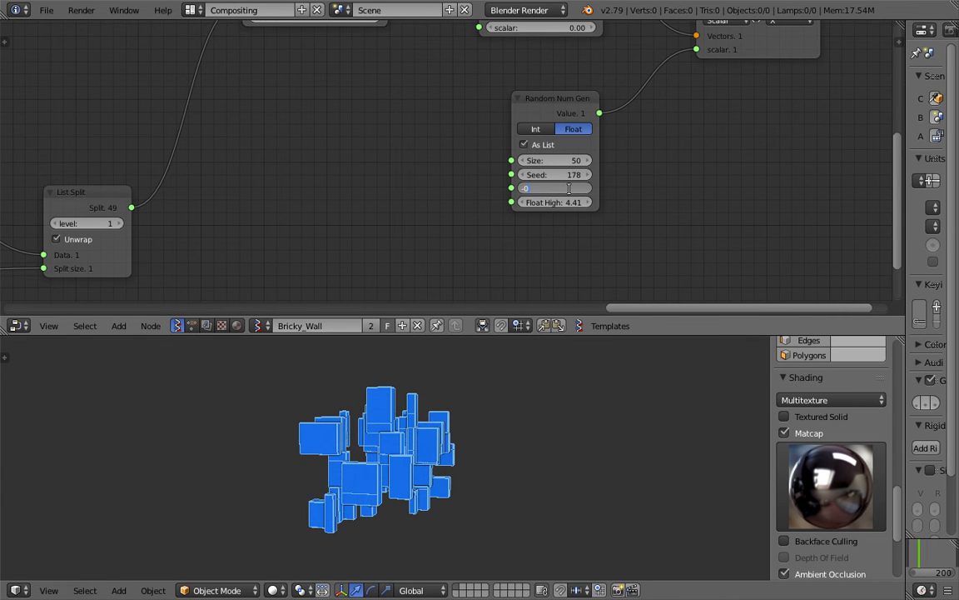
{"action": "key", "text": "Tab"}
{"action": "type", "text": "0.20"}
{"action": "key", "text": "Return"}
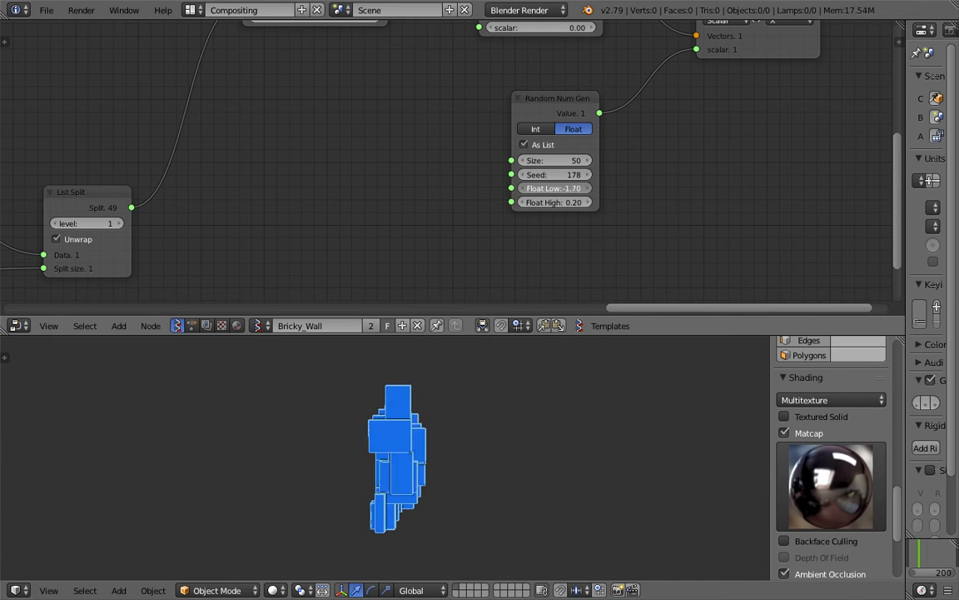
{"action": "middle_click_drag", "start_coordinate": [543, 404], "coordinate": [384, 404]}
{"action": "left_click", "coordinate": [338, 408]}
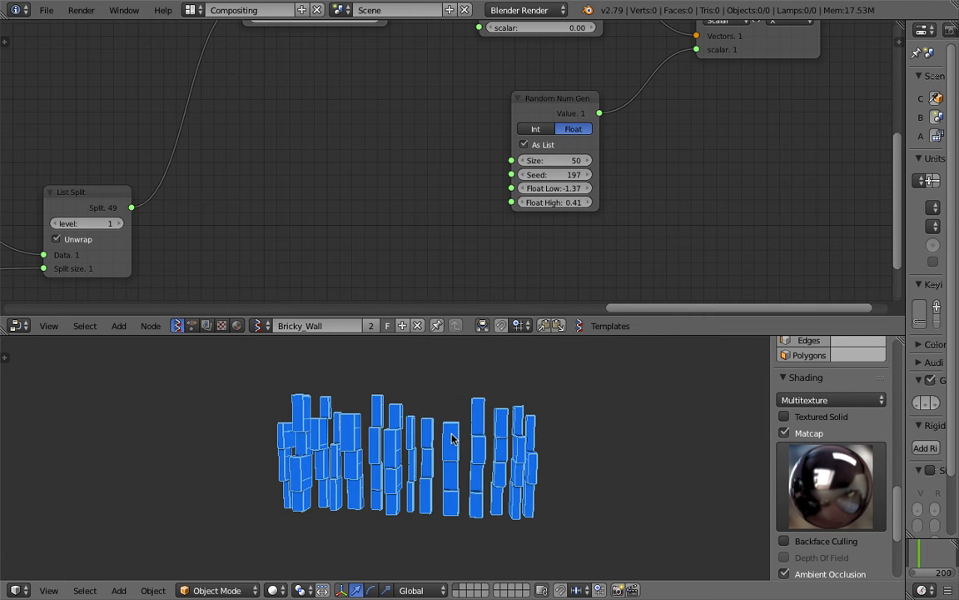
Save the file over its existing version
{"action": "scroll", "coordinate": [451, 437], "scroll_direction": "up", "scroll_amount": 3}
{"action": "middle_click_drag", "start_coordinate": [450, 439], "coordinate": [492, 450]}
{"action": "middle_click_drag", "start_coordinate": [566, 207], "coordinate": [411, 252]}
{"action": "key", "text": "ctrl+s"}
{"action": "left_click", "coordinate": [412, 253]}
{"action": "scroll", "coordinate": [468, 143], "scroll_direction": "up", "scroll_amount": 3}
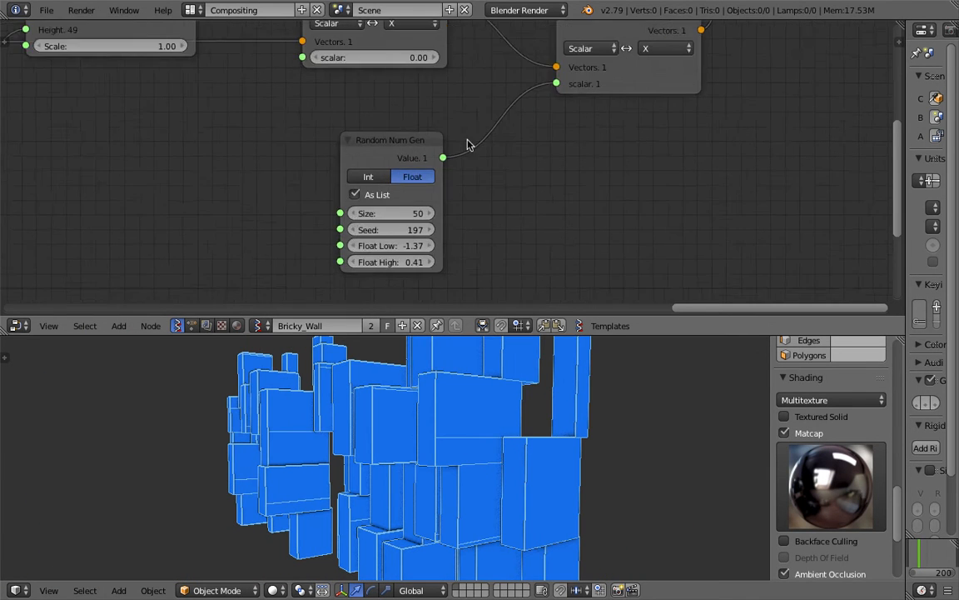
Move the orange viewer node farther away from Vector Rewire.003 and save the file
{"action": "middle_click_drag", "start_coordinate": [605, 58], "coordinate": [477, 177]}
{"action": "scroll", "coordinate": [516, 162], "scroll_direction": "down", "scroll_amount": 3}
{"action": "middle_click_drag", "start_coordinate": [550, 145], "coordinate": [535, 154]}
{"action": "left_click_drag", "start_coordinate": [632, 79], "coordinate": [738, 87]}
{"action": "key", "text": "ctrl+s"}
{"action": "left_click", "coordinate": [739, 86]}
Reposition the Vector Rewire.003 and Vector Rewire.004 nodes to space them out between Extrude Region and the viewer node
{"action": "left_click_drag", "start_coordinate": [446, 131], "coordinate": [477, 141]}
{"action": "middle_click_drag", "start_coordinate": [351, 194], "coordinate": [421, 157]}
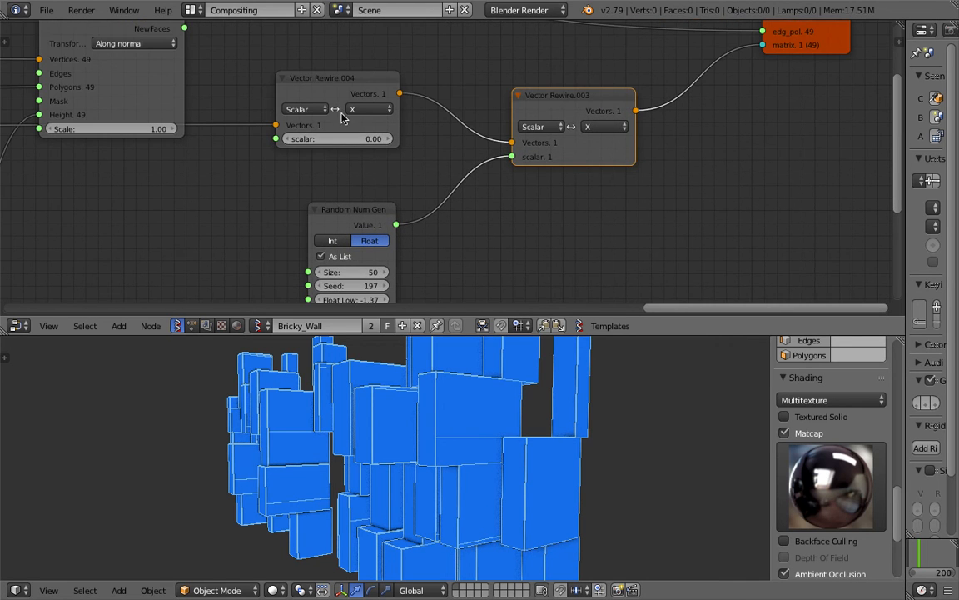
{"action": "left_click_drag", "start_coordinate": [336, 87], "coordinate": [342, 96]}
{"action": "middle_click_drag", "start_coordinate": [511, 138], "coordinate": [491, 139]}
{"action": "left_click_drag", "start_coordinate": [529, 107], "coordinate": [533, 118]}
{"action": "middle_click_drag", "start_coordinate": [524, 148], "coordinate": [544, 128]}
Move the Random Num Gen node closer to the Vector Rewire nodes and set its seed to 211
{"action": "left_click_drag", "start_coordinate": [371, 192], "coordinate": [401, 170]}
{"action": "middle_click_drag", "start_coordinate": [399, 152], "coordinate": [424, 116]}
{"action": "left_click_drag", "start_coordinate": [420, 210], "coordinate": [456, 210]}
{"action": "middle_click_drag", "start_coordinate": [371, 385], "coordinate": [428, 383]}
Set the Scale node's multiplyer to 0.93 to open gaps between the bricks
{"action": "middle_click_drag", "start_coordinate": [124, 49], "coordinate": [288, 179]}
{"action": "scroll", "coordinate": [288, 183], "scroll_direction": "down", "scroll_amount": 4}
{"action": "middle_click_drag", "start_coordinate": [93, 194], "coordinate": [446, 161]}
{"action": "scroll", "coordinate": [445, 160], "scroll_direction": "up", "scroll_amount": 2}
{"action": "middle_click_drag", "start_coordinate": [348, 174], "coordinate": [396, 167]}
{"action": "scroll", "coordinate": [396, 166], "scroll_direction": "up", "scroll_amount": 1}
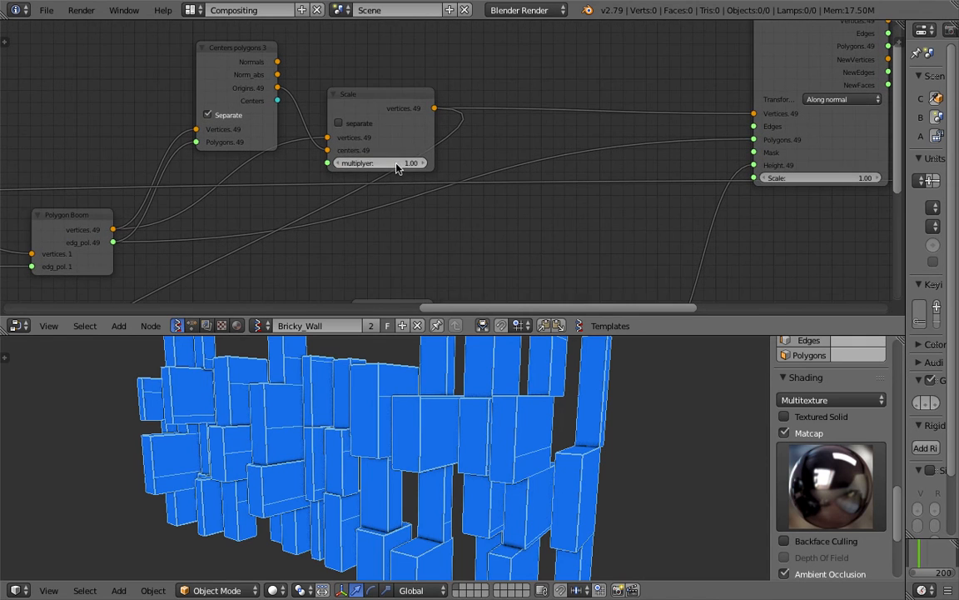
{"action": "left_click_drag", "start_coordinate": [396, 163], "coordinate": [386, 164]}
{"action": "middle_click_drag", "start_coordinate": [542, 429], "coordinate": [443, 436]}
{"action": "middle_click_drag", "start_coordinate": [354, 198], "coordinate": [444, 190]}
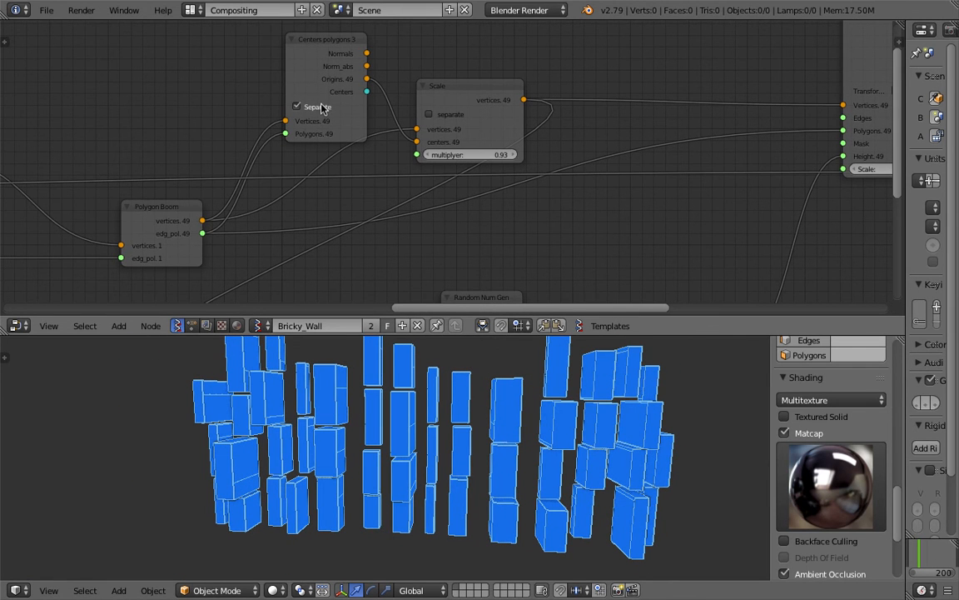
Try the Centers polygons node with its Separate option turned off
{"action": "left_click", "coordinate": [321, 104]}
{"action": "left_click", "coordinate": [318, 102]}
{"action": "left_click", "coordinate": [321, 107]}
{"action": "left_click", "coordinate": [321, 108]}
Move the Centers polygons node slightly away from the Scale node and save the file
{"action": "left_click_drag", "start_coordinate": [328, 90], "coordinate": [313, 80]}
{"action": "key", "text": "ctrl+s"}
{"action": "left_click", "coordinate": [353, 165]}
Save the file again, overwriting the existing version
{"action": "scroll", "coordinate": [375, 183], "scroll_direction": "down", "scroll_amount": 3}
{"action": "scroll", "coordinate": [404, 234], "scroll_direction": "down", "scroll_amount": 1}
{"action": "middle_click_drag", "start_coordinate": [404, 235], "coordinate": [516, 197]}
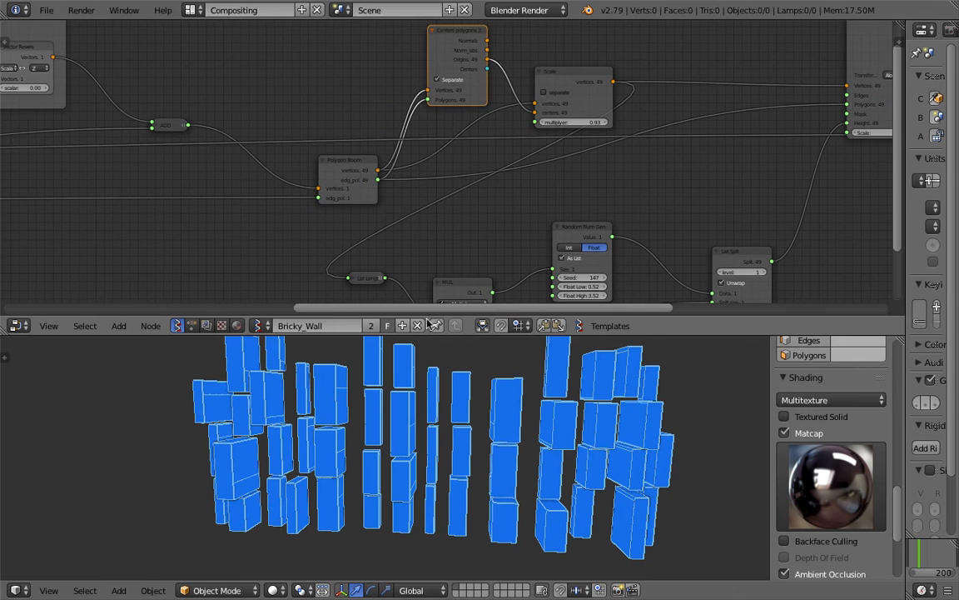
{"action": "middle_click_drag", "start_coordinate": [491, 375], "coordinate": [514, 428]}
{"action": "middle_click_drag", "start_coordinate": [655, 139], "coordinate": [402, 161]}
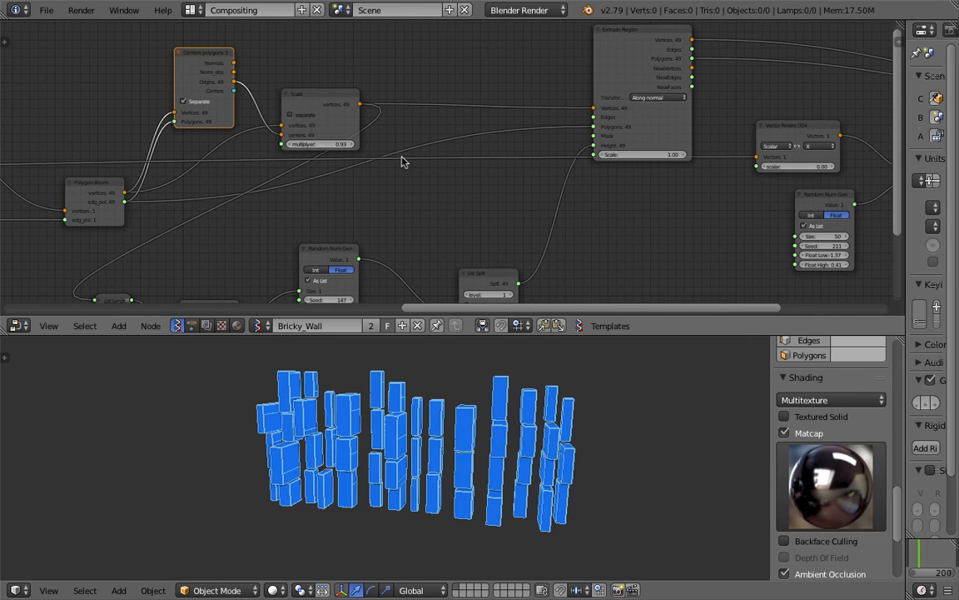
{"action": "middle_click_drag", "start_coordinate": [425, 333], "coordinate": [454, 440]}
{"action": "key", "text": "ctrl+s"}
{"action": "left_click", "coordinate": [454, 440]}
Set Float Low to -0.32 and raise Float High on the Random Num Gen feeding Vector Rewire.003, and save the file
{"action": "middle_click_drag", "start_coordinate": [718, 258], "coordinate": [364, 230]}
{"action": "scroll", "coordinate": [428, 216], "scroll_direction": "up", "scroll_amount": 4}
{"action": "scroll", "coordinate": [427, 215], "scroll_direction": "up", "scroll_amount": 1}
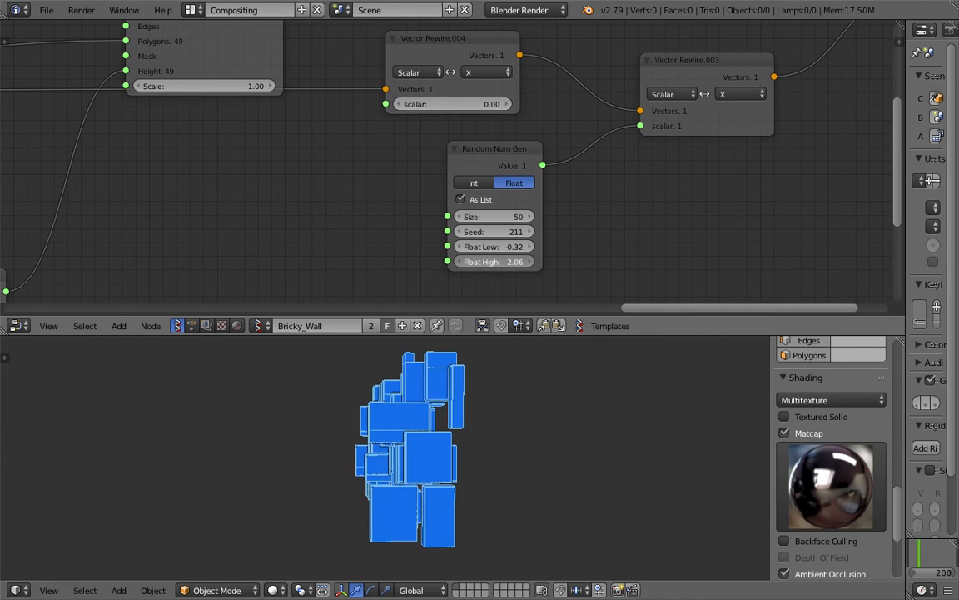
{"action": "mouse_move", "coordinate": [498, 262]}
{"action": "left_mouse_down"}
{"action": "mouse_move", "coordinate": [458, 262]}
{"action": "mouse_move", "coordinate": [504, 262]}
{"action": "left_mouse_up"}
{"action": "middle_click_drag", "start_coordinate": [532, 469], "coordinate": [736, 465]}
{"action": "key", "text": "ctrl+s"}
{"action": "left_click", "coordinate": [475, 483]}
Examine the brick wall and trace the node tree from the Vector Rewire nodes back to the Bricks grid
{"action": "middle_click_drag", "start_coordinate": [468, 441], "coordinate": [481, 458]}
{"action": "scroll", "coordinate": [503, 160], "scroll_direction": "down", "scroll_amount": 2}
{"action": "middle_click_drag", "start_coordinate": [502, 160], "coordinate": [595, 181]}
{"action": "scroll", "coordinate": [516, 172], "scroll_direction": "down", "scroll_amount": 2}
{"action": "scroll", "coordinate": [402, 161], "scroll_direction": "down", "scroll_amount": 2}
{"action": "middle_click_drag", "start_coordinate": [200, 140], "coordinate": [533, 117]}
{"action": "middle_click_drag", "start_coordinate": [425, 126], "coordinate": [527, 164]}
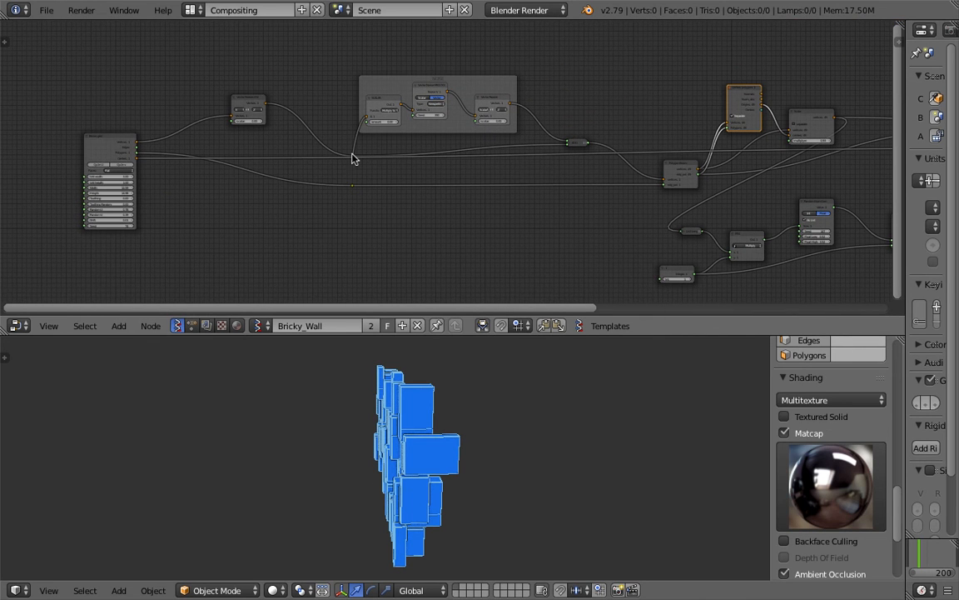
{"action": "middle_click_drag", "start_coordinate": [426, 415], "coordinate": [413, 406]}
{"action": "middle_click_drag", "start_coordinate": [347, 174], "coordinate": [394, 177]}
{"action": "scroll", "coordinate": [393, 177], "scroll_direction": "up", "scroll_amount": 5}
{"action": "middle_click_drag", "start_coordinate": [200, 179], "coordinate": [283, 180]}
Move the Bricks grid node closer to the first Vector Rewire node it feeds
{"action": "left_click_drag", "start_coordinate": [139, 121], "coordinate": [204, 136]}
{"action": "scroll", "coordinate": [218, 130], "scroll_direction": "up", "scroll_amount": 2}
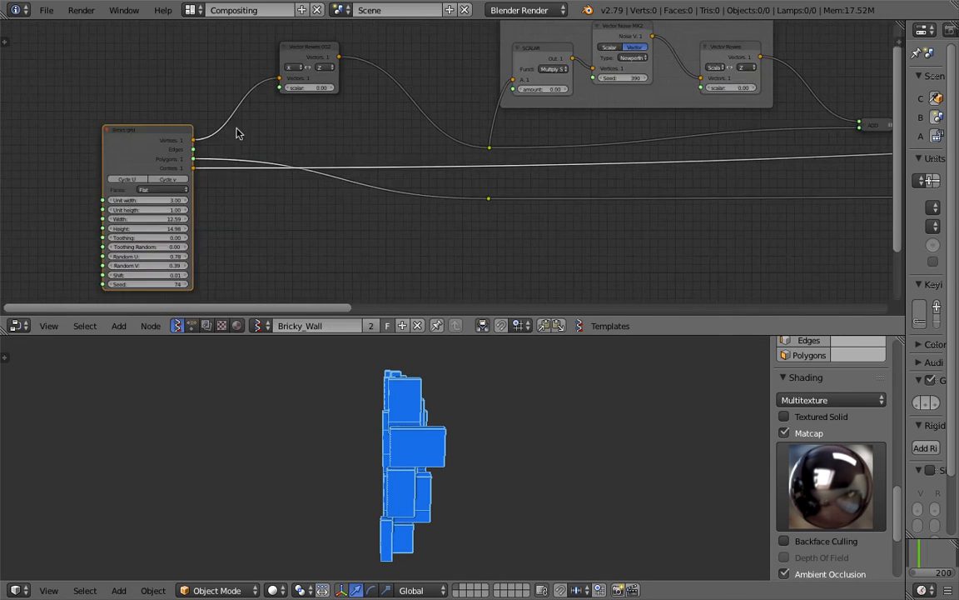
{"action": "middle_click_drag", "start_coordinate": [281, 118], "coordinate": [317, 135]}
{"action": "scroll", "coordinate": [313, 140], "scroll_direction": "up", "scroll_amount": 3}
{"action": "middle_click_drag", "start_coordinate": [212, 184], "coordinate": [296, 145]}
{"action": "middle_click_drag", "start_coordinate": [405, 403], "coordinate": [391, 398]}
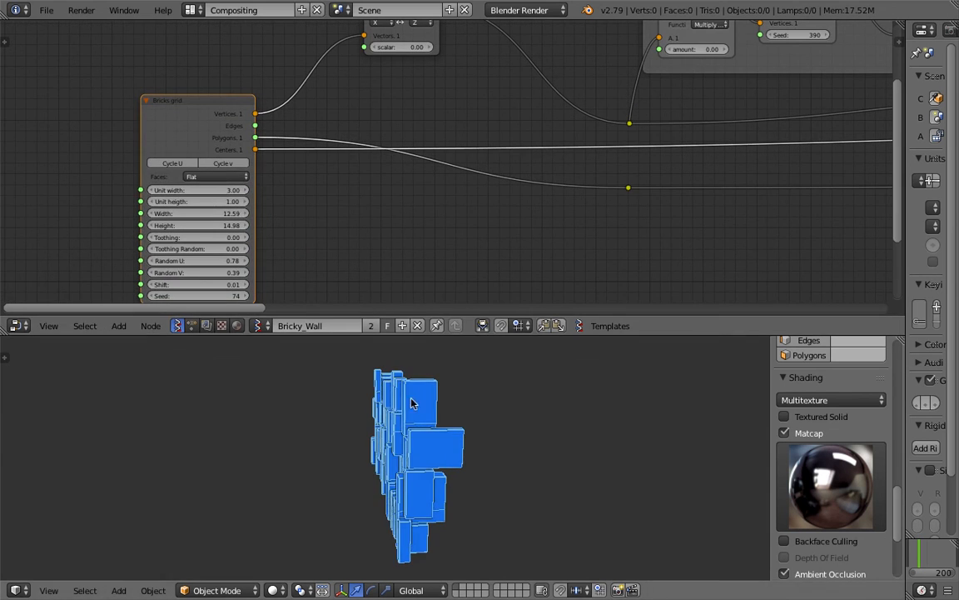
{"action": "middle_click_drag", "start_coordinate": [487, 458], "coordinate": [548, 393]}
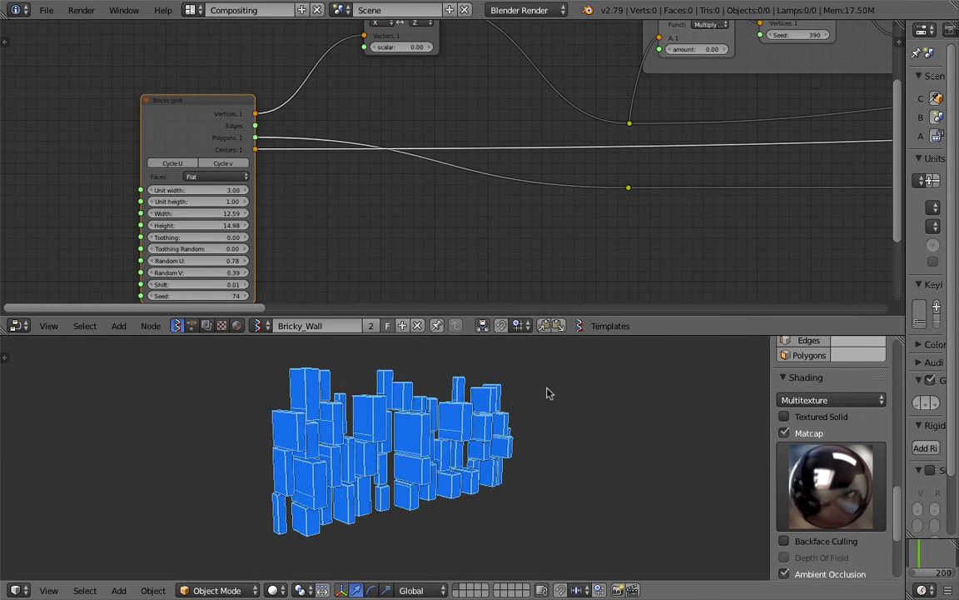